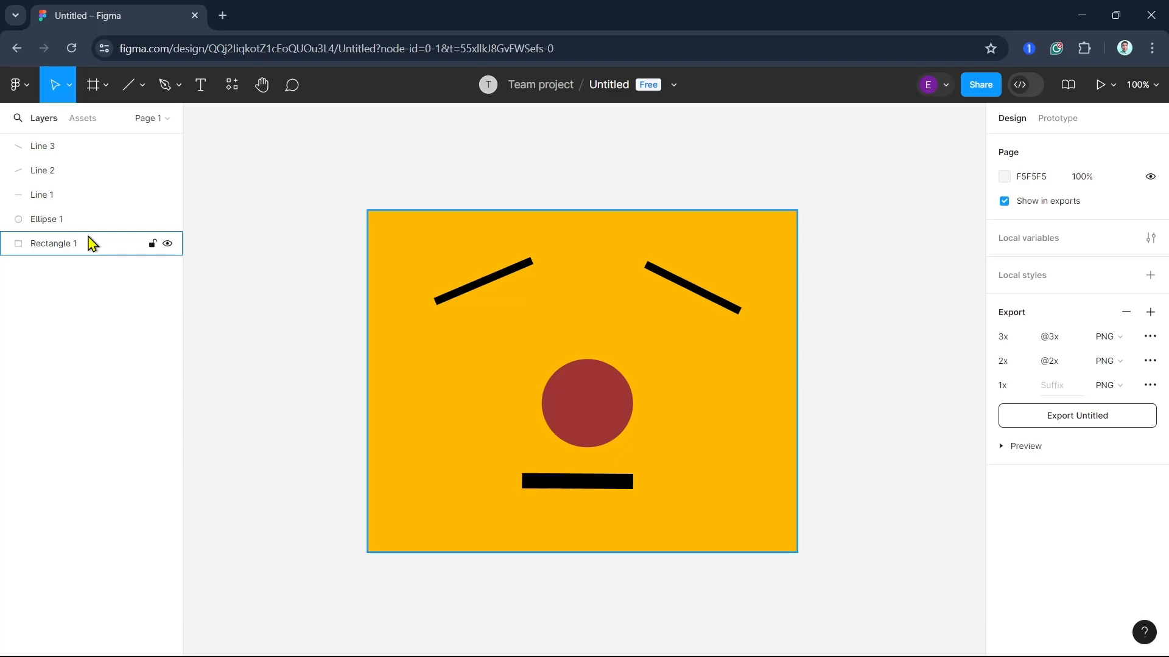
Step: Examine which canvas shape each layer represents, from Line 3 down to Rectangle 1
{"action": "left_click", "coordinate": [80, 149]}
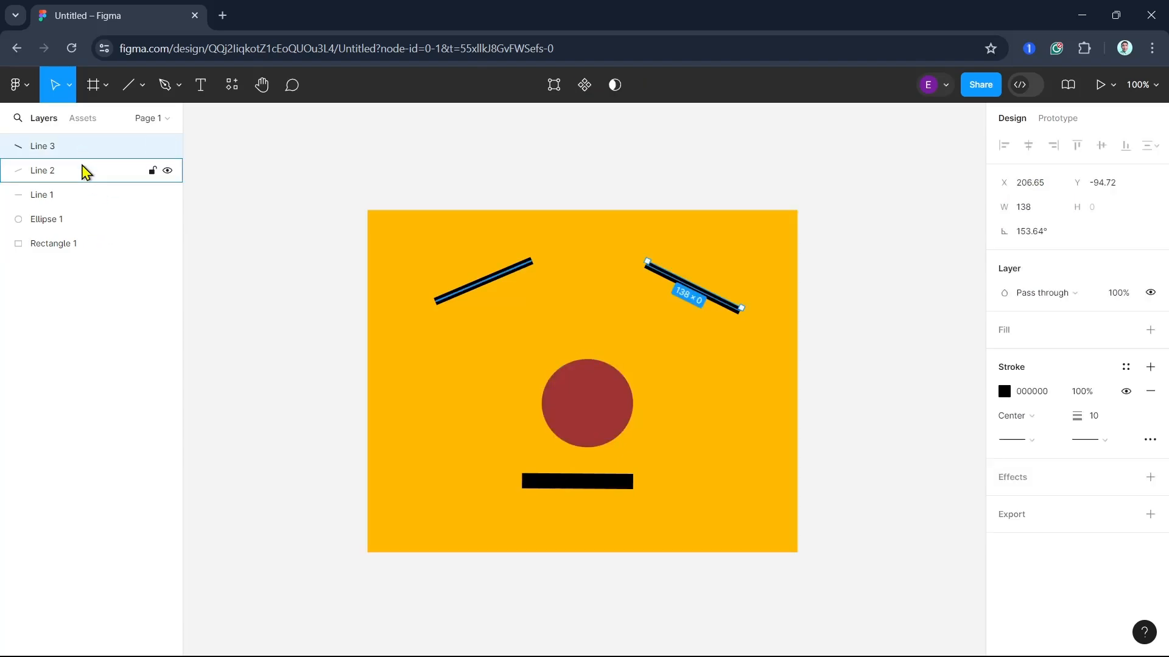
{"action": "left_click", "coordinate": [82, 172]}
{"action": "left_click", "coordinate": [93, 193]}
{"action": "left_click", "coordinate": [93, 220]}
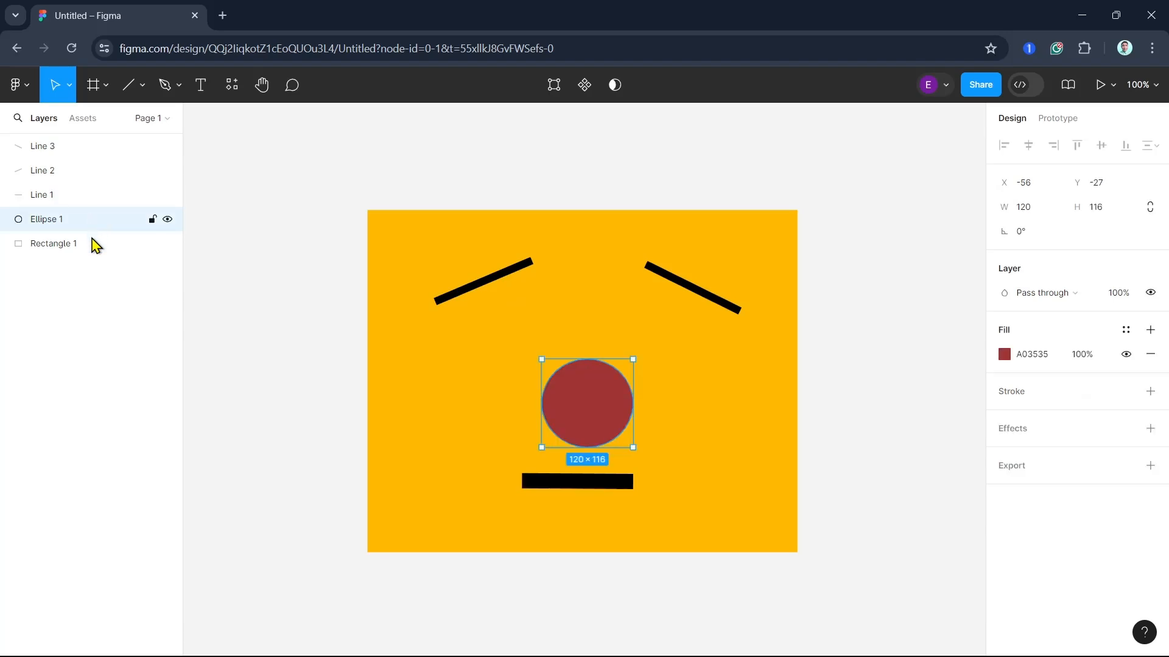
{"action": "left_click", "coordinate": [94, 250]}
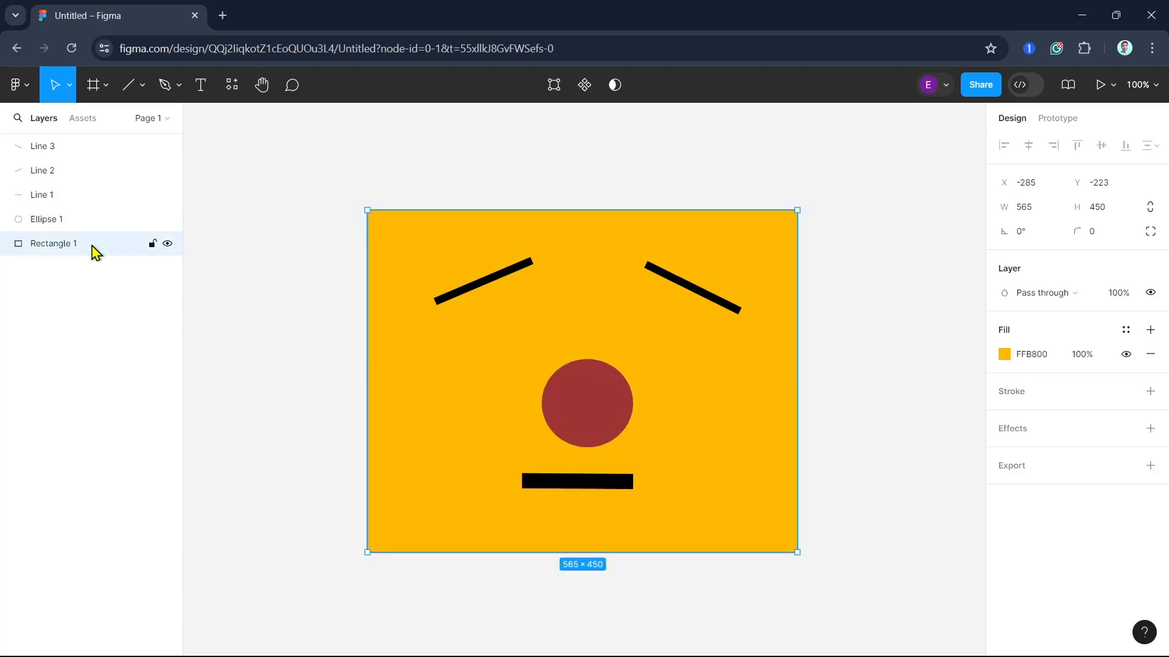
{"action": "left_click", "coordinate": [87, 171]}
{"action": "left_click", "coordinate": [86, 198]}
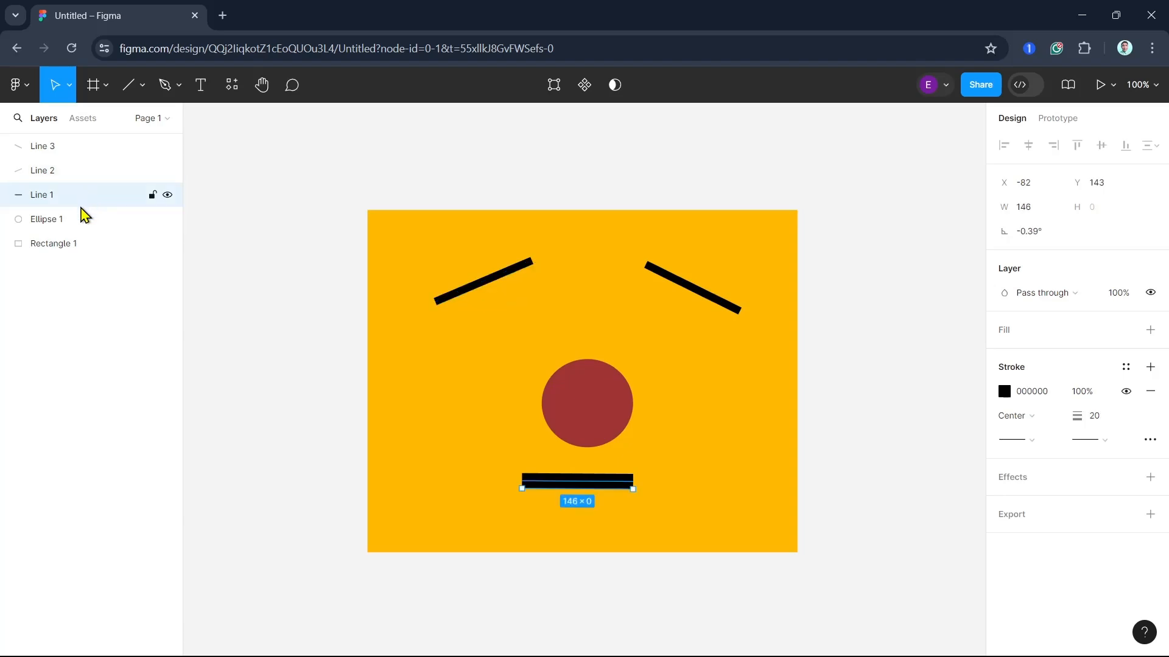
{"action": "left_click", "coordinate": [81, 219]}
{"action": "left_click", "coordinate": [82, 245]}
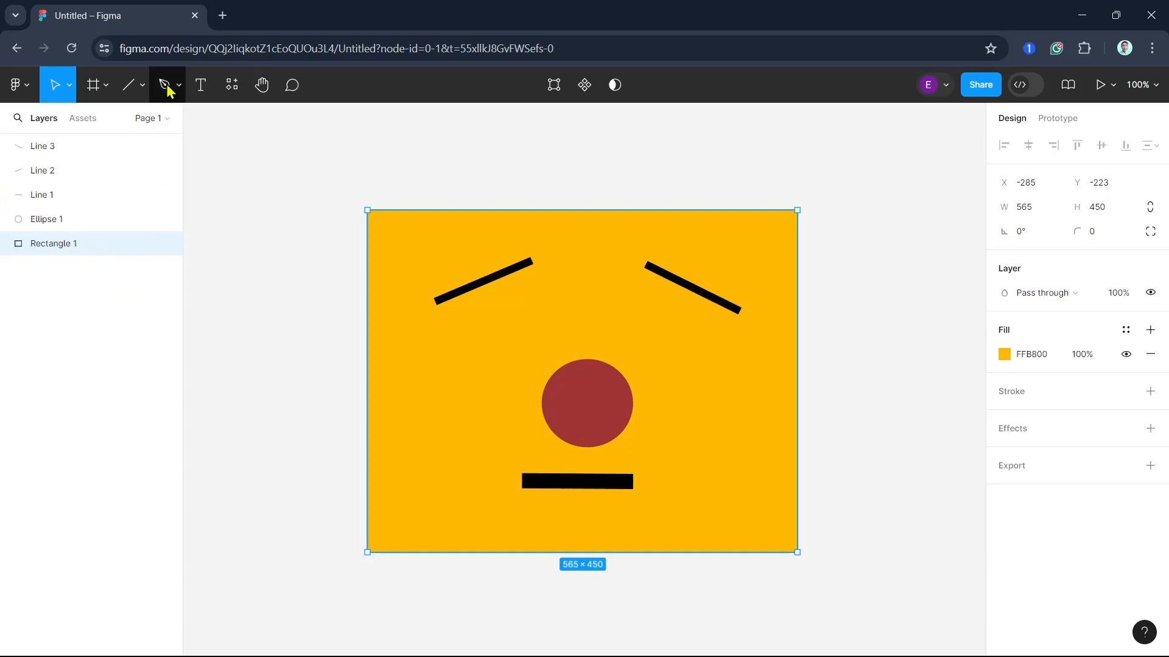
Step: Draw a rectangle about 200 × 97 overlapping the middle of the yellow rectangle's upper edge
{"action": "left_click", "coordinate": [143, 89]}
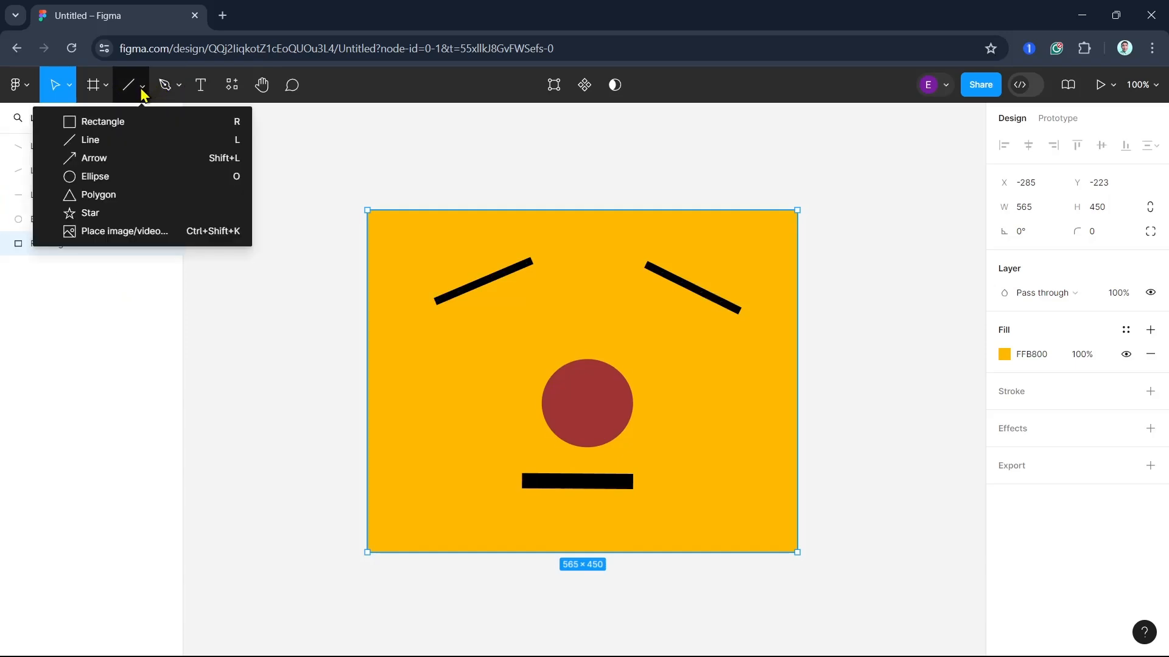
{"action": "left_click", "coordinate": [124, 123]}
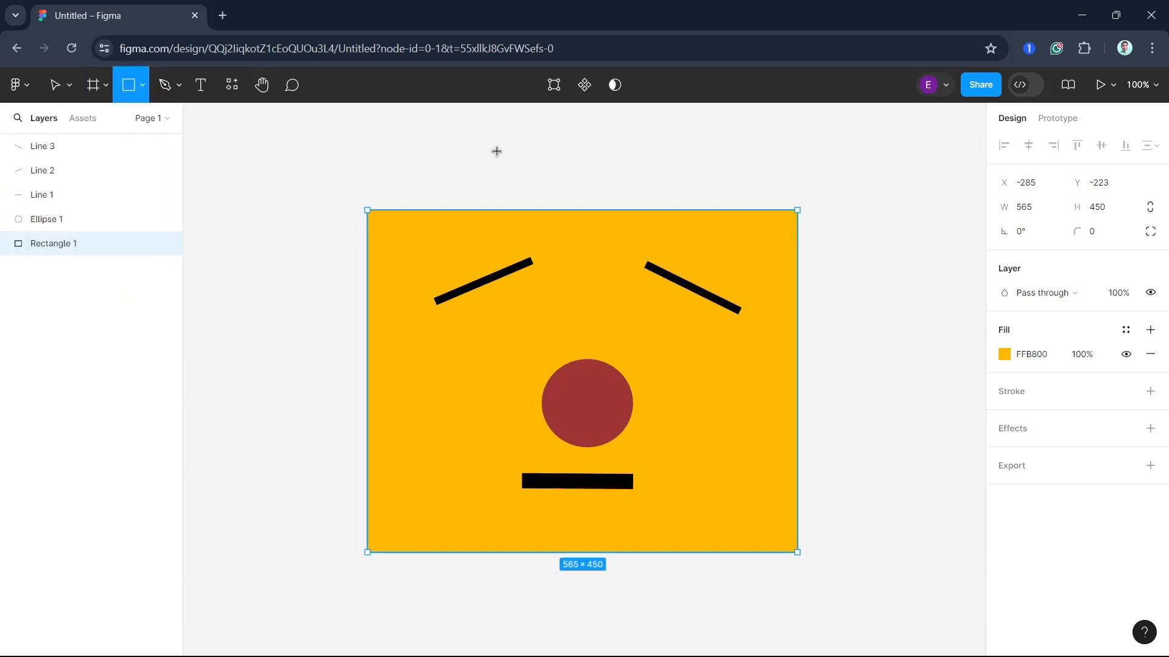
{"action": "mouse_move", "coordinate": [502, 151]}
{"action": "left_mouse_down"}
{"action": "mouse_move", "coordinate": [665, 221]}
{"action": "mouse_move", "coordinate": [655, 225]}
{"action": "left_mouse_up"}
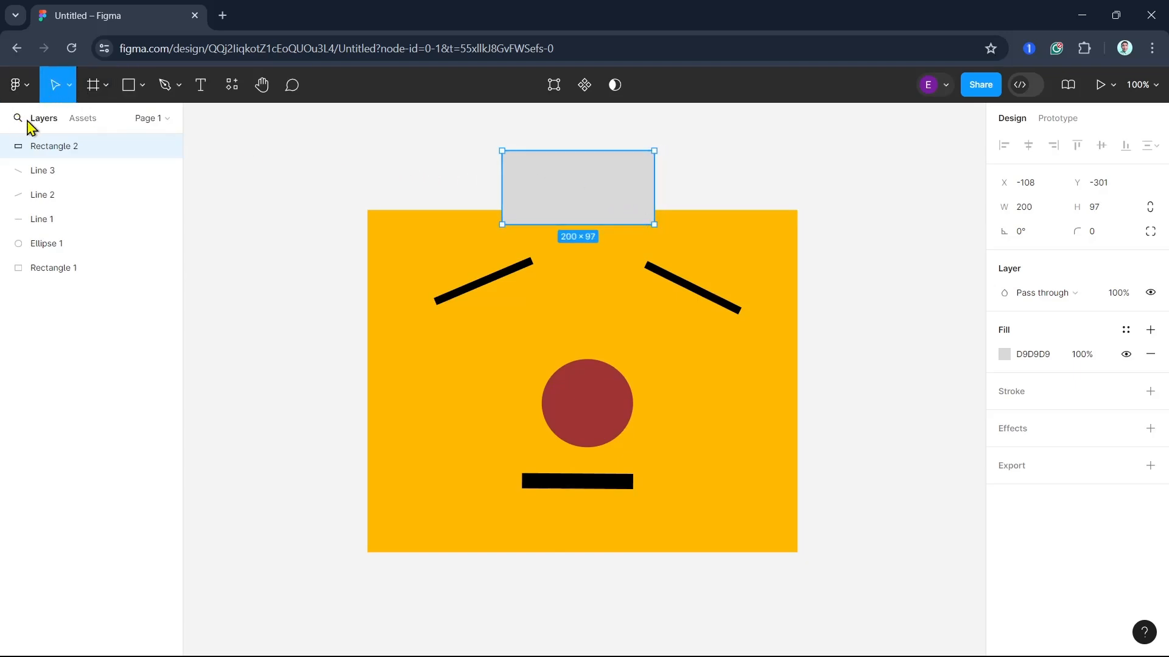
Step: Rename the new grey rectangle's layer as Head
{"action": "left_click", "coordinate": [61, 271]}
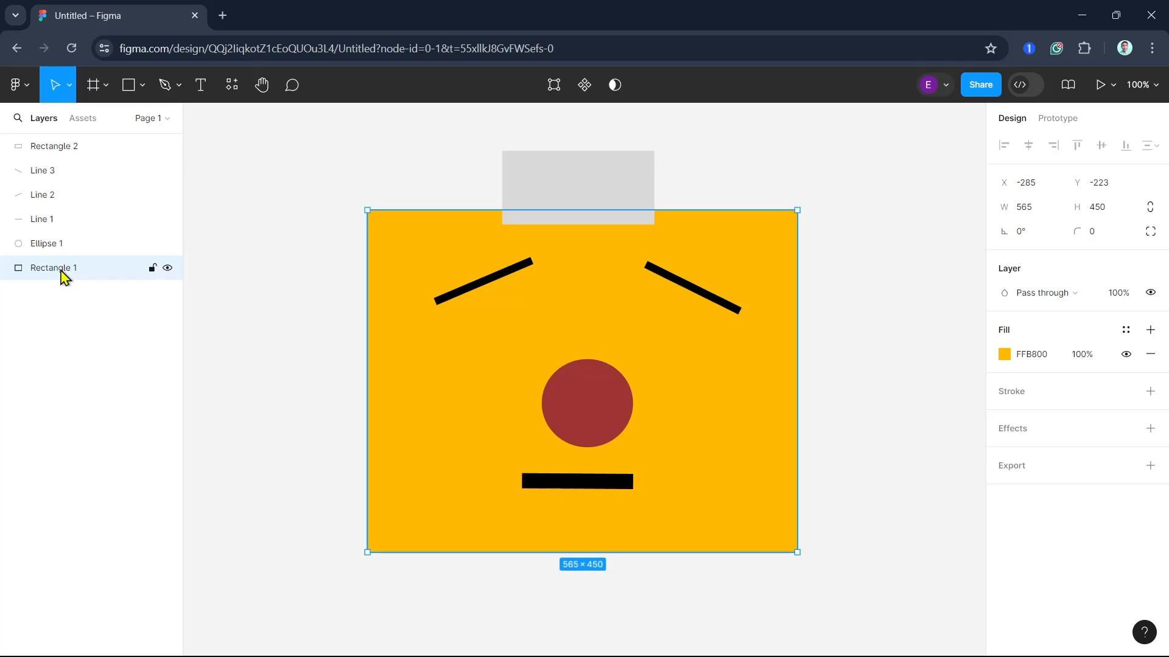
{"action": "left_click", "coordinate": [50, 149]}
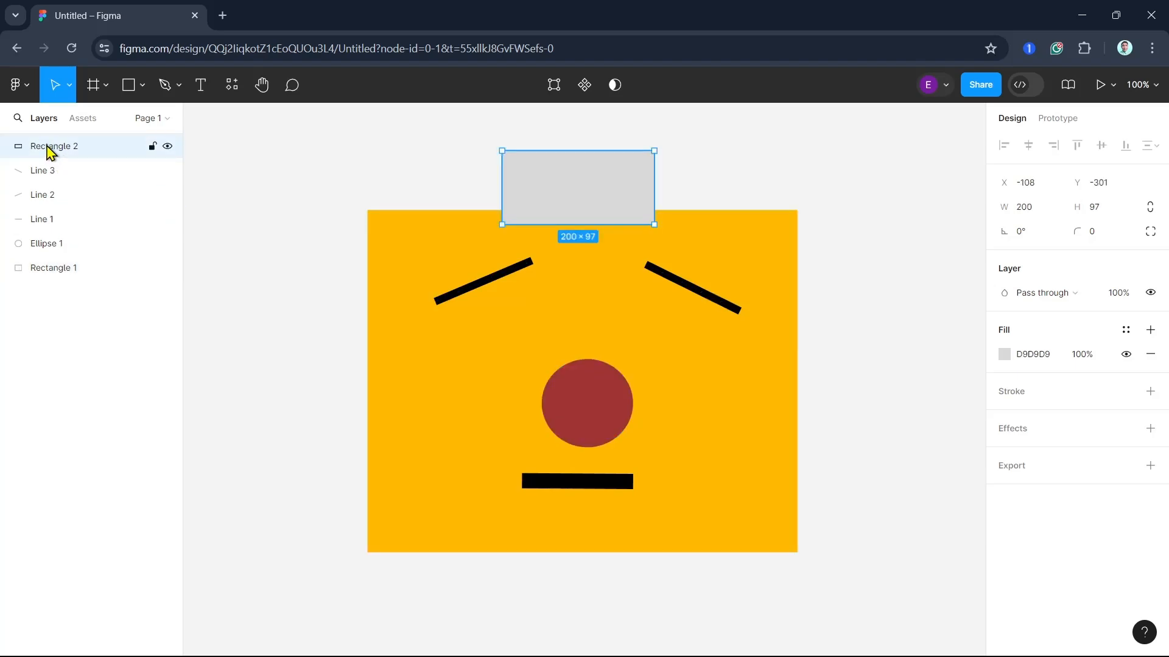
{"action": "right_click", "coordinate": [52, 148]}
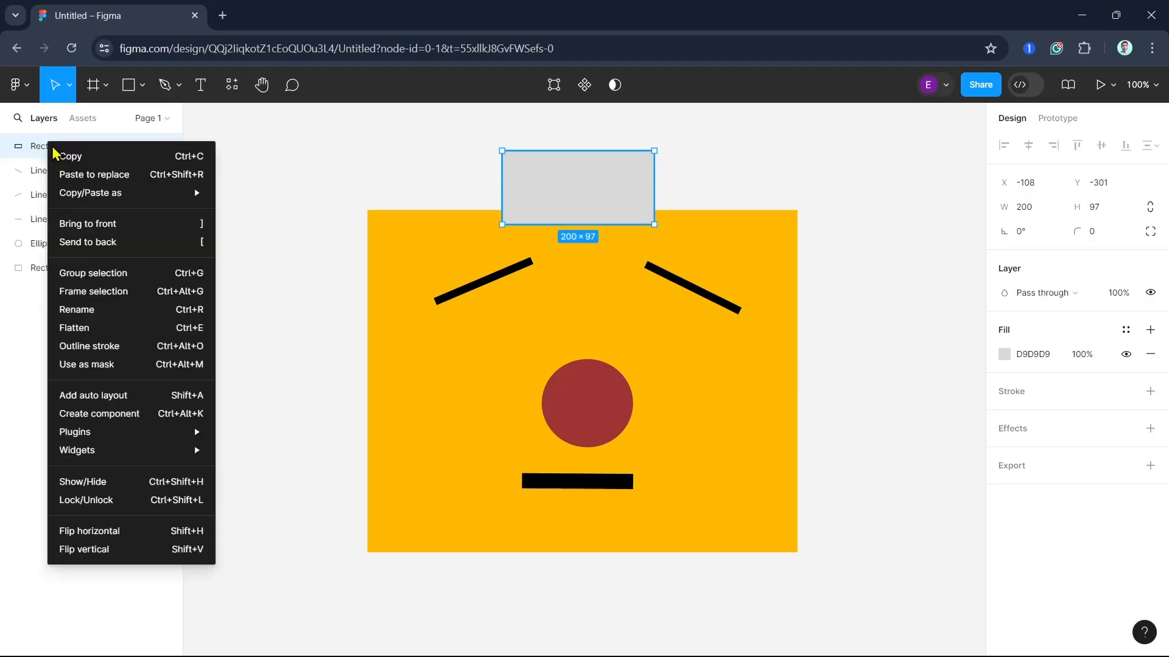
{"action": "left_click", "coordinate": [85, 315]}
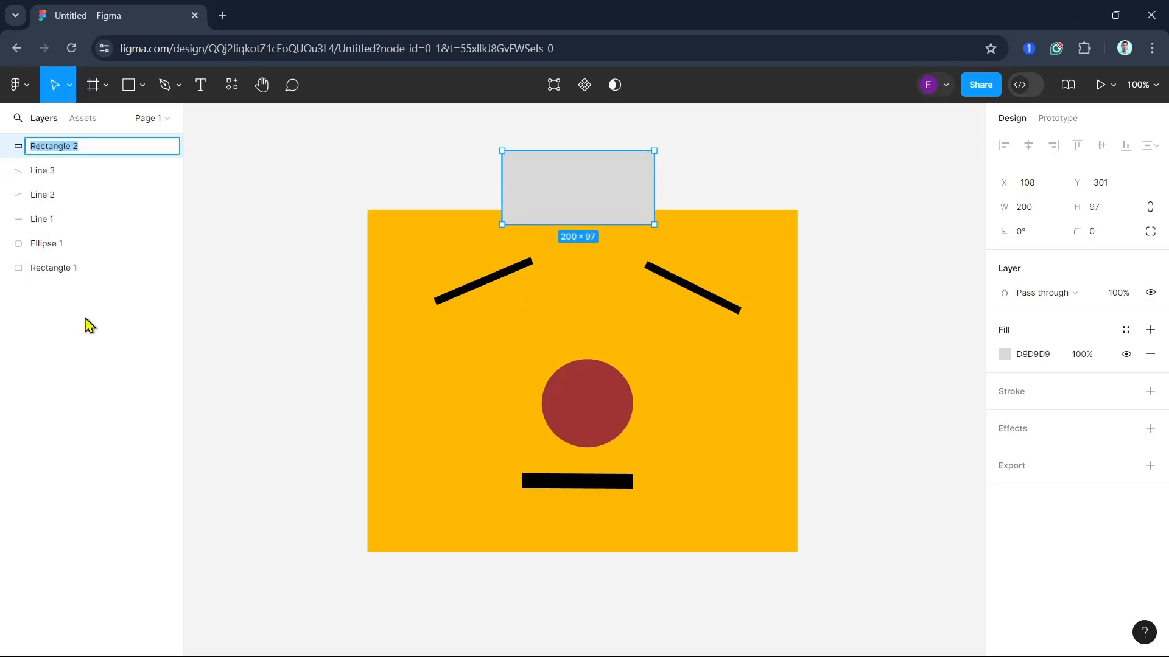
{"action": "type", "text": "Head"}
{"action": "key", "text": "Return"}
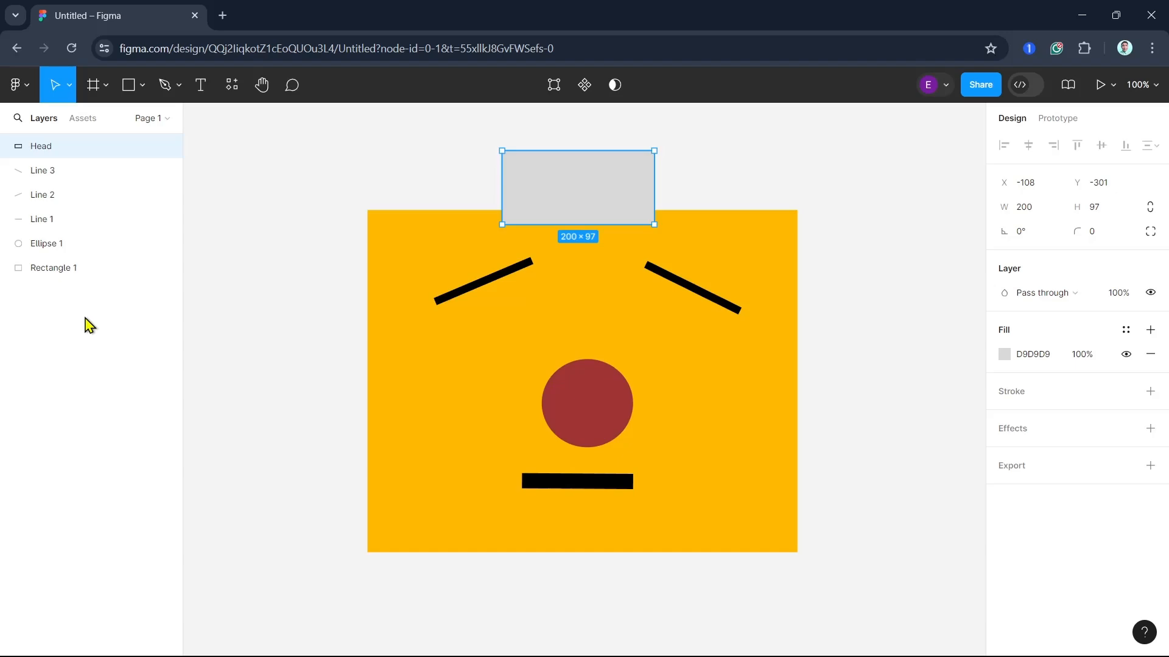
Step: Group the Line 2, Line 1 and Ellipse 1 layers together
{"action": "left_click", "coordinate": [55, 197]}
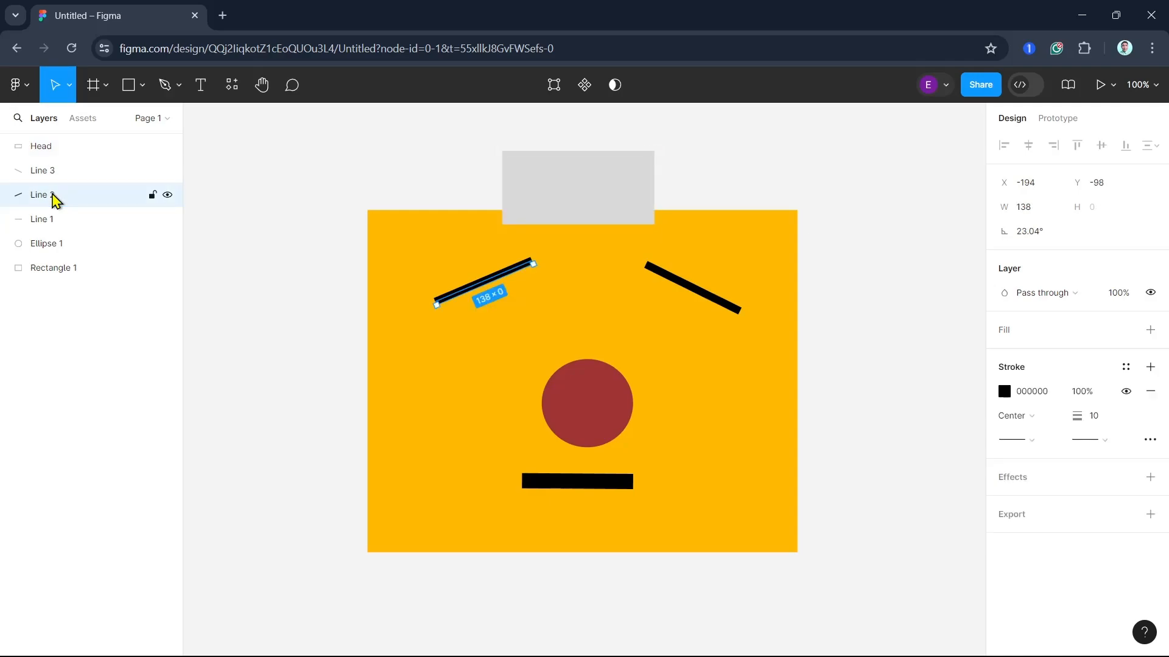
{"action": "left_click", "coordinate": [56, 220]}
{"action": "left_click", "coordinate": [56, 198]}
{"action": "left_click", "coordinate": [57, 218], "text": "shift"}
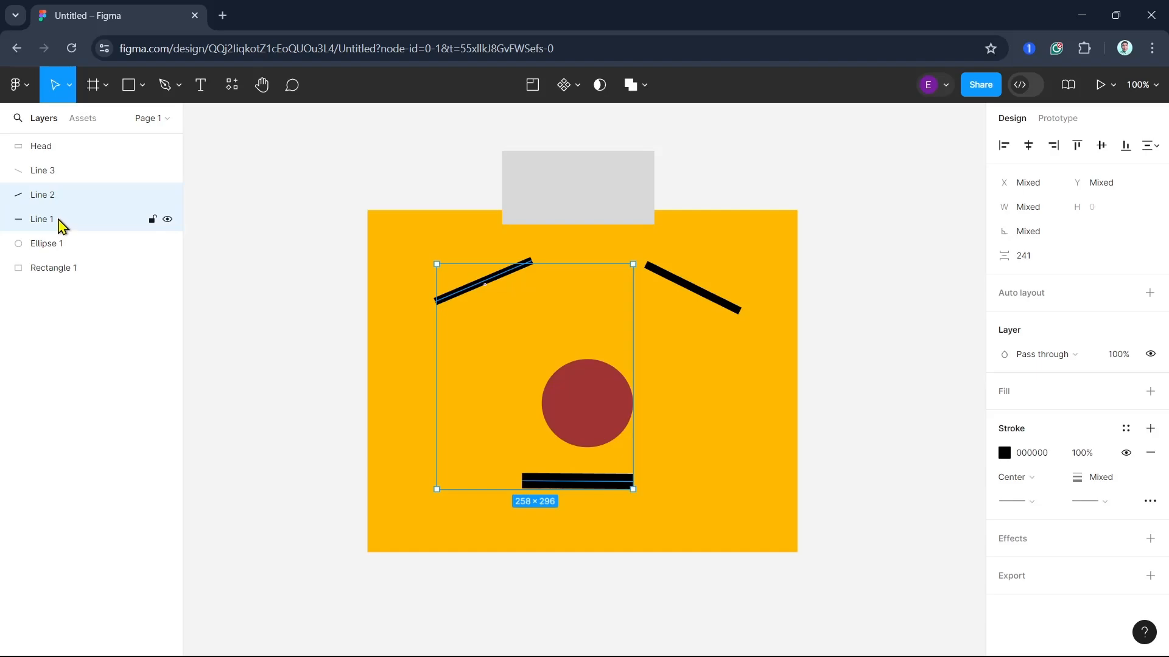
{"action": "left_click", "coordinate": [71, 240], "text": "shift"}
{"action": "left_click", "coordinate": [69, 252], "text": "shift"}
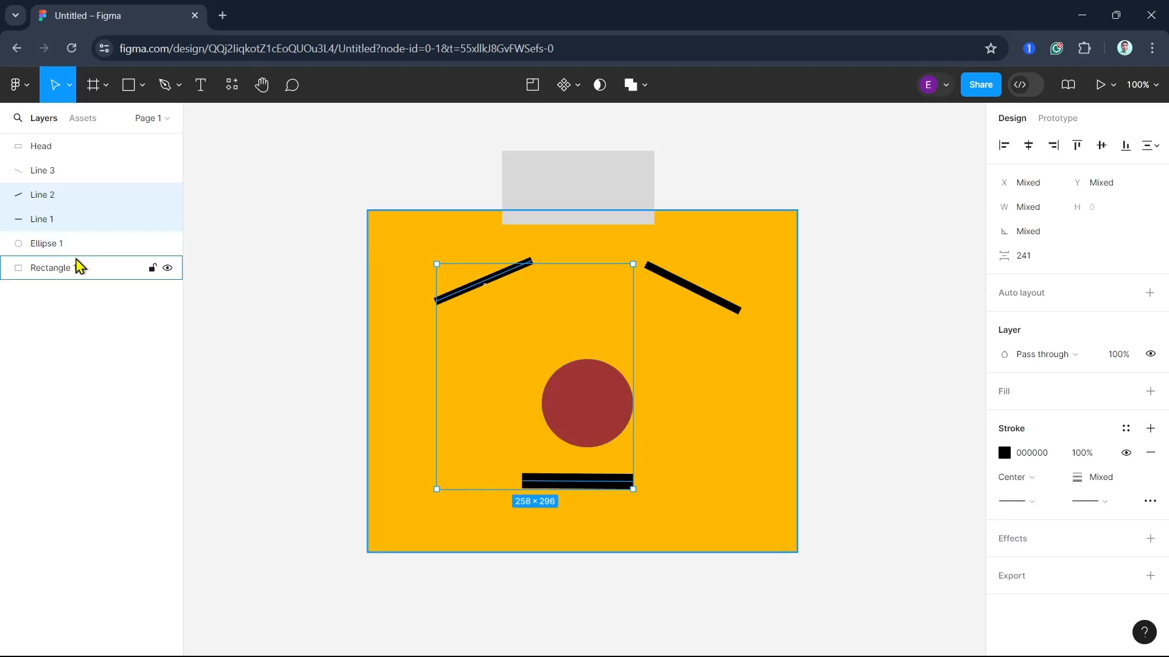
{"action": "left_click", "coordinate": [72, 249], "text": "shift"}
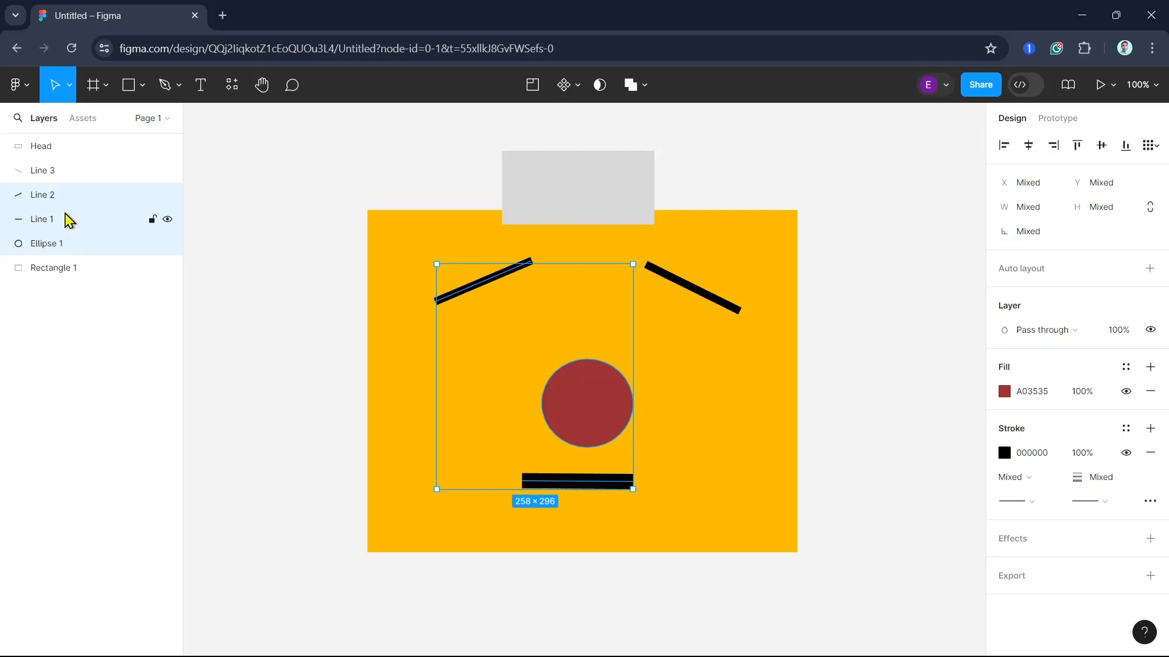
{"action": "right_click", "coordinate": [68, 221]}
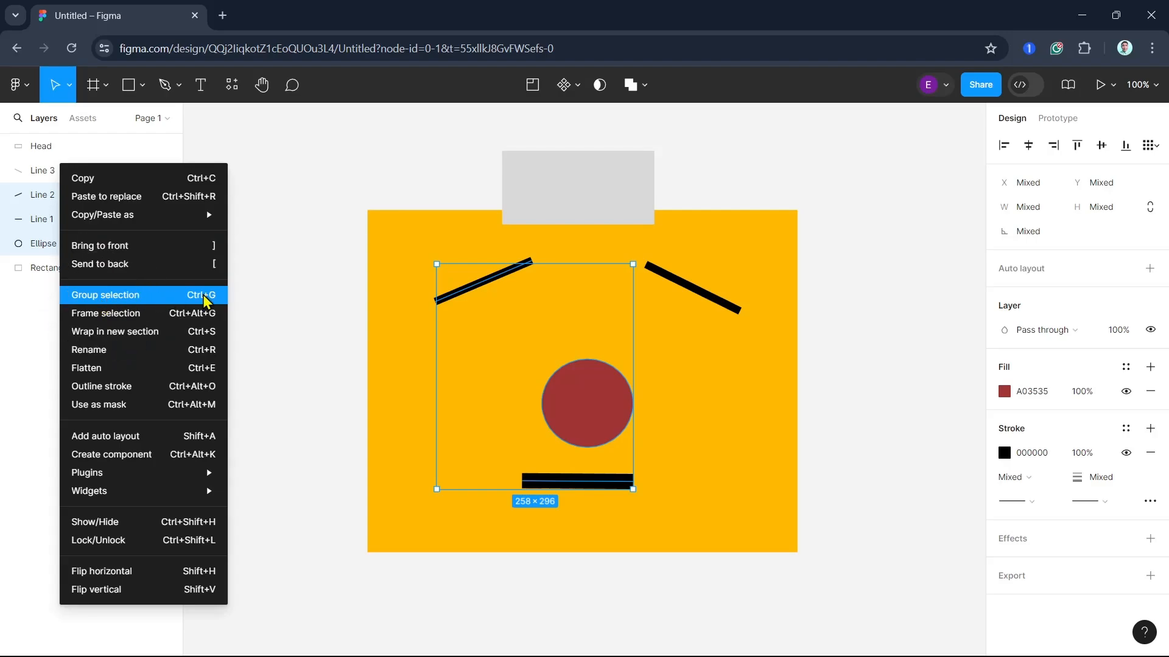
{"action": "left_click", "coordinate": [48, 221]}
{"action": "right_click", "coordinate": [44, 220]}
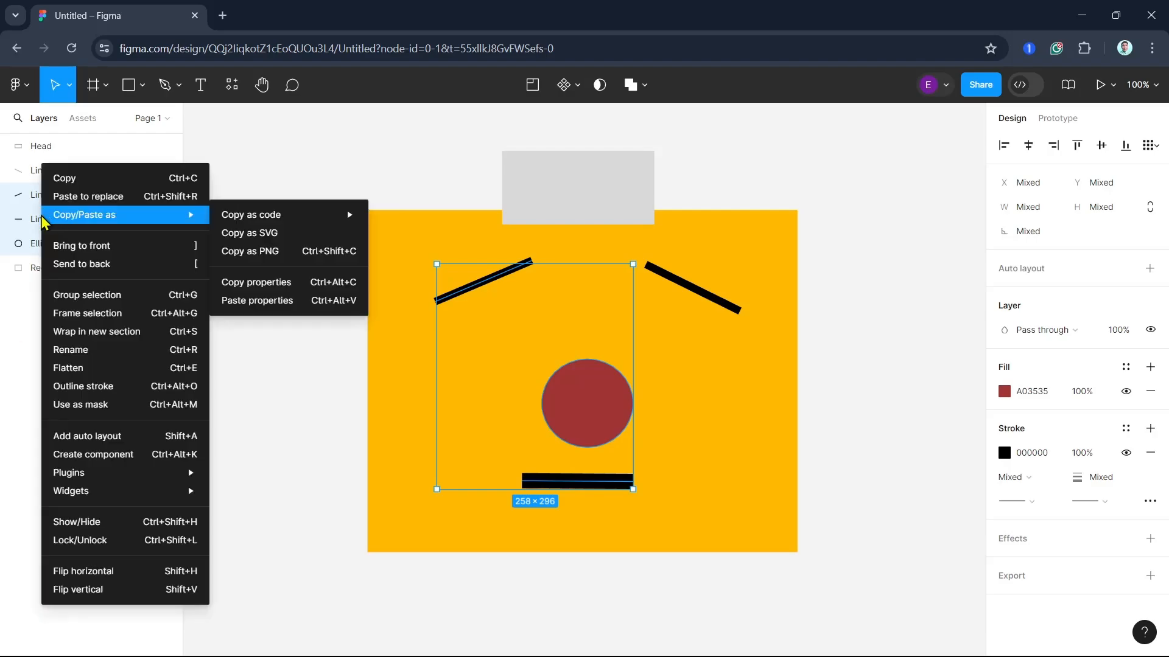
{"action": "left_click", "coordinate": [185, 300]}
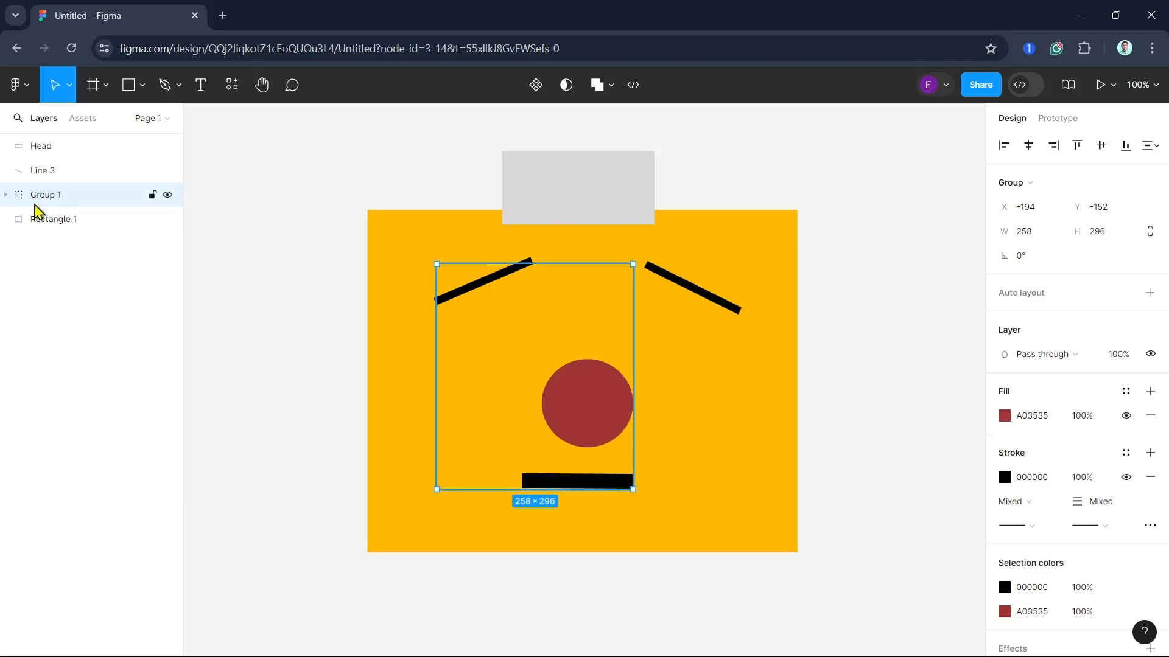
Step: Expand the new group to list its layers and move the whole group to about X -175, Y -146
{"action": "left_click", "coordinate": [6, 195]}
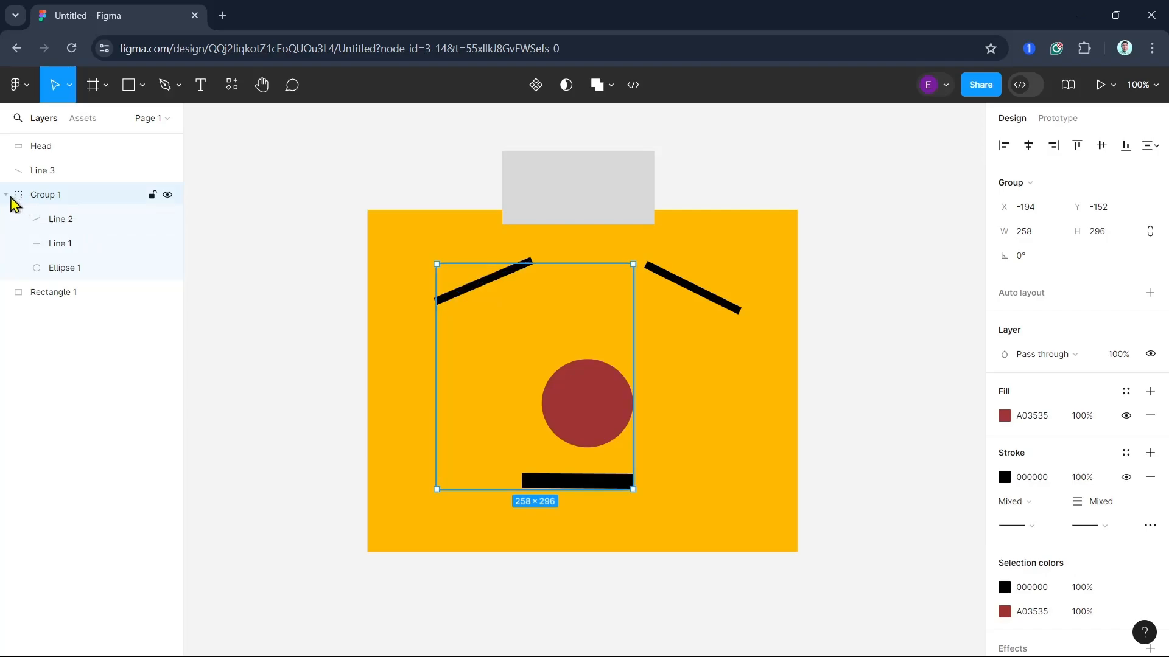
{"action": "left_click", "coordinate": [7, 195]}
{"action": "left_click", "coordinate": [8, 195]}
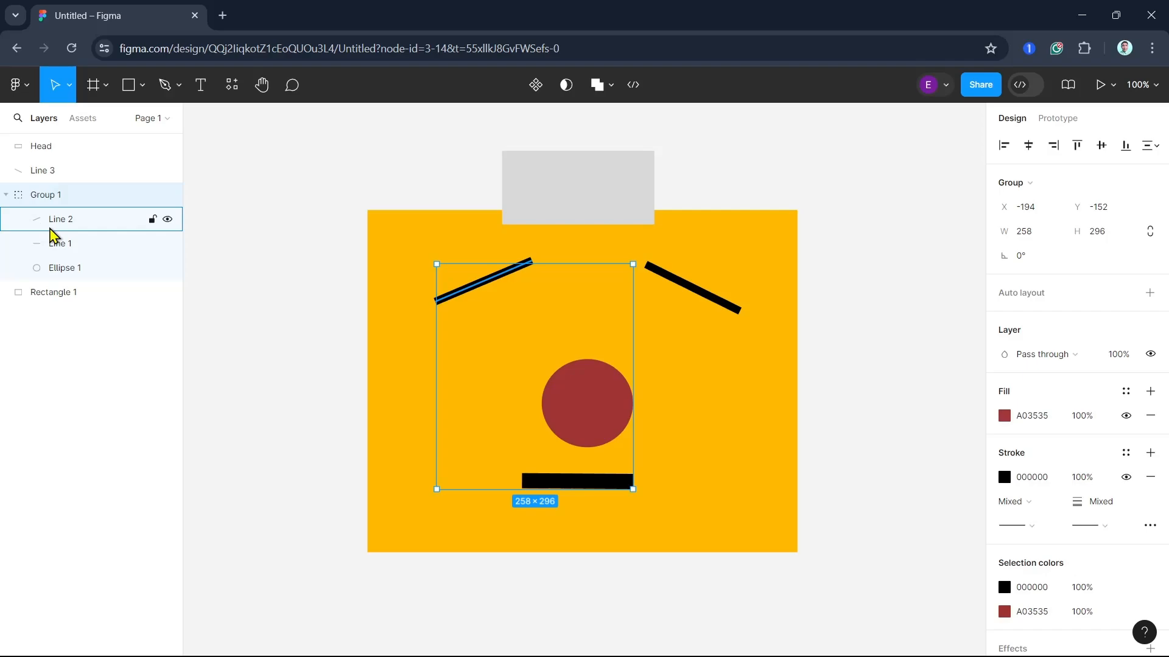
{"action": "mouse_move", "coordinate": [514, 358]}
{"action": "left_mouse_down"}
{"action": "mouse_move", "coordinate": [561, 356]}
{"action": "mouse_move", "coordinate": [514, 361]}
{"action": "mouse_move", "coordinate": [529, 365]}
{"action": "left_mouse_up"}
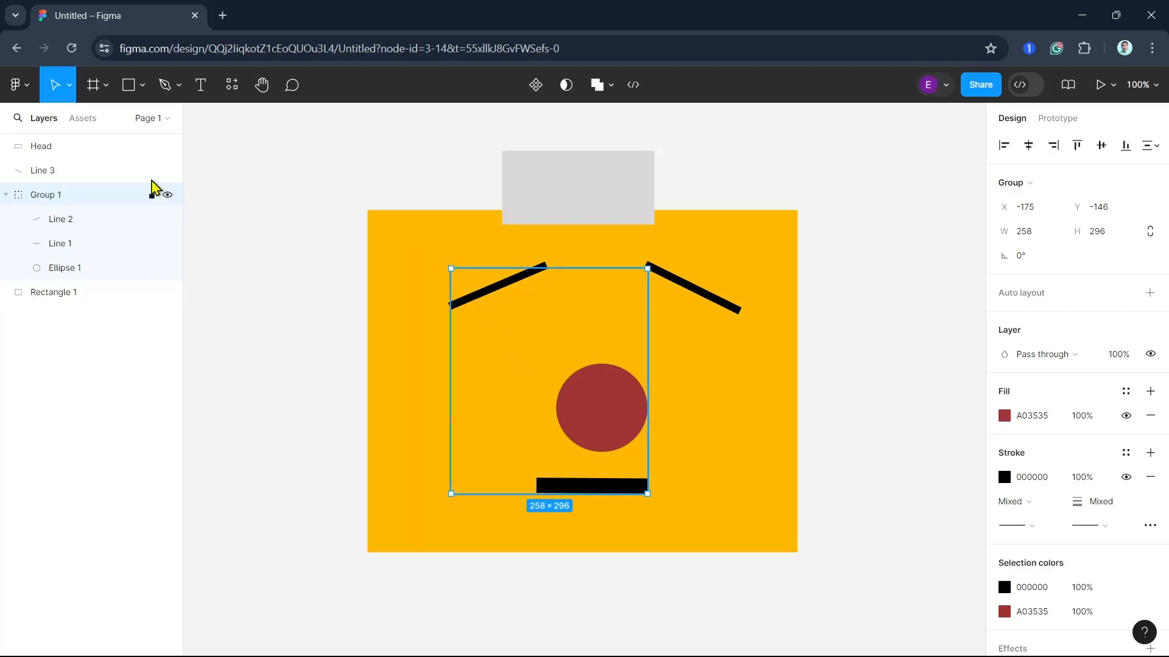
Step: Lock the Head, Line 3 and Group 1 layers
{"action": "left_click", "coordinate": [152, 146]}
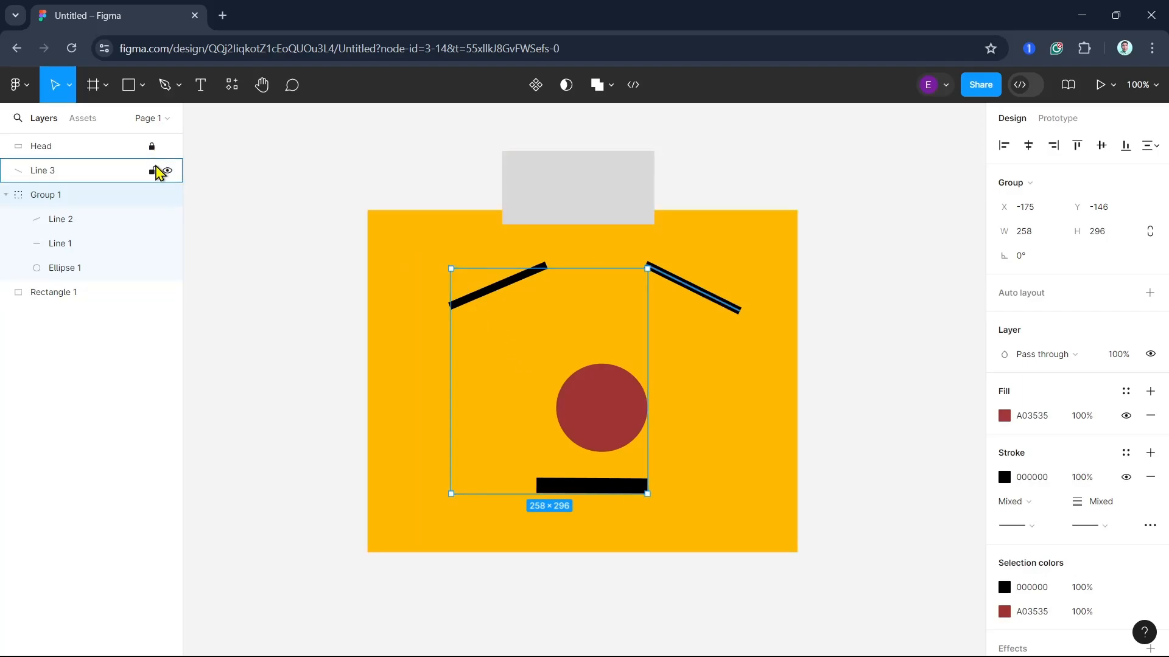
{"action": "left_click", "coordinate": [152, 170]}
{"action": "left_click", "coordinate": [152, 195]}
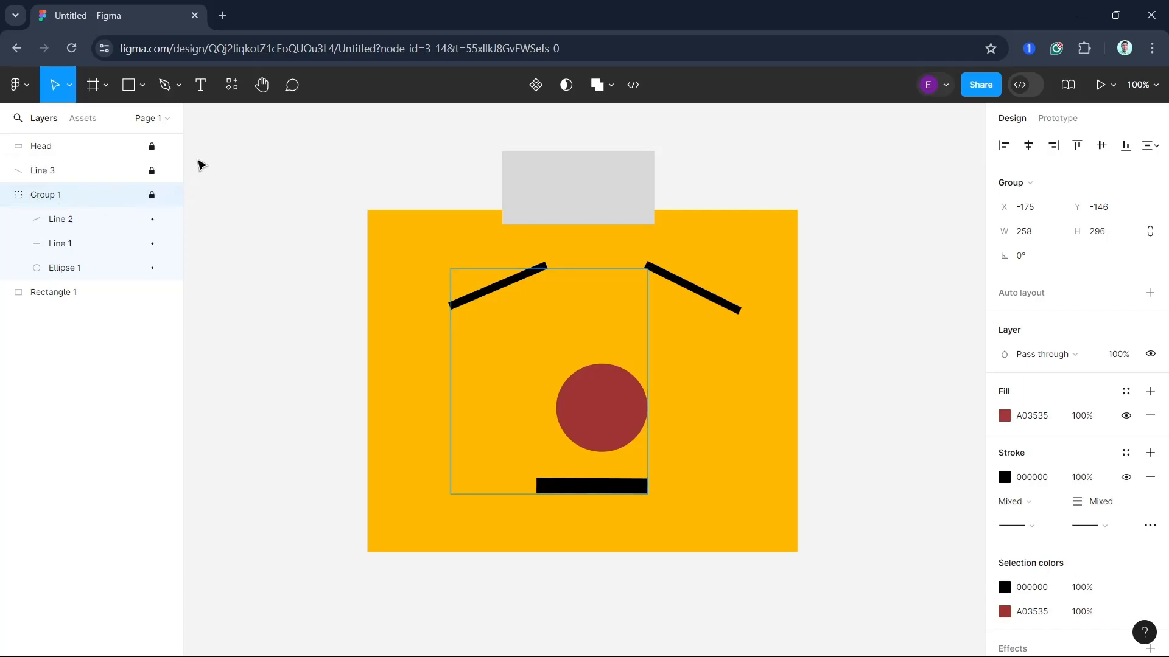
Step: Hide the Head, Line 3 and Group 1 layers and show them again
{"action": "left_click_drag", "start_coordinate": [168, 147], "coordinate": [168, 205]}
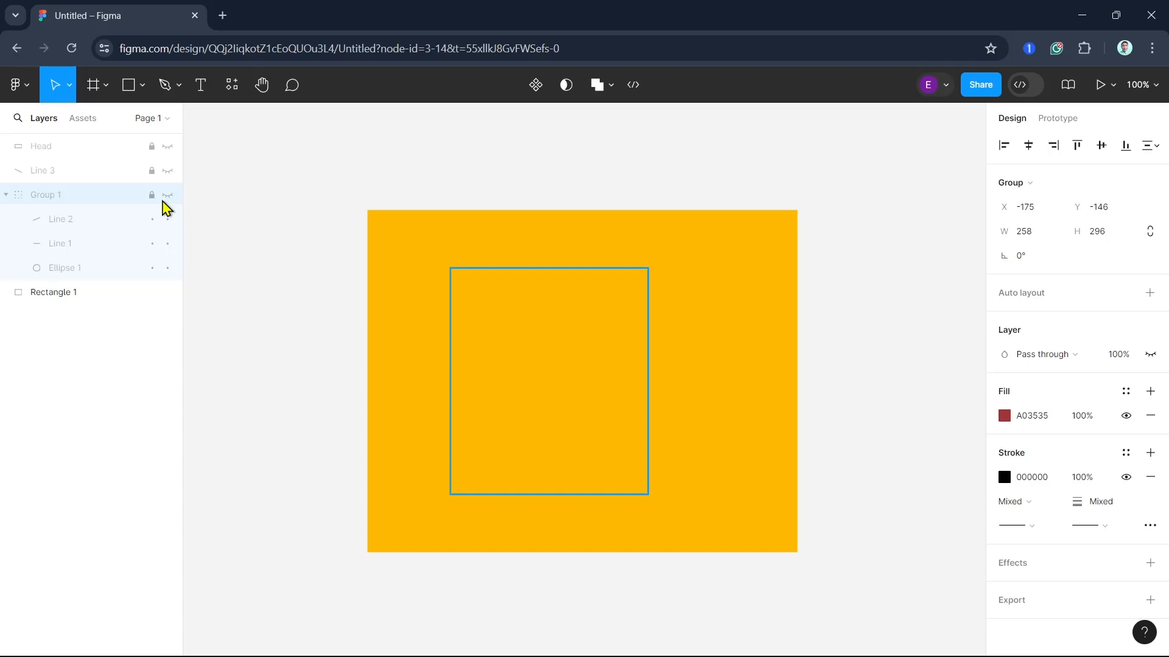
{"action": "left_click_drag", "start_coordinate": [167, 175], "coordinate": [165, 150]}
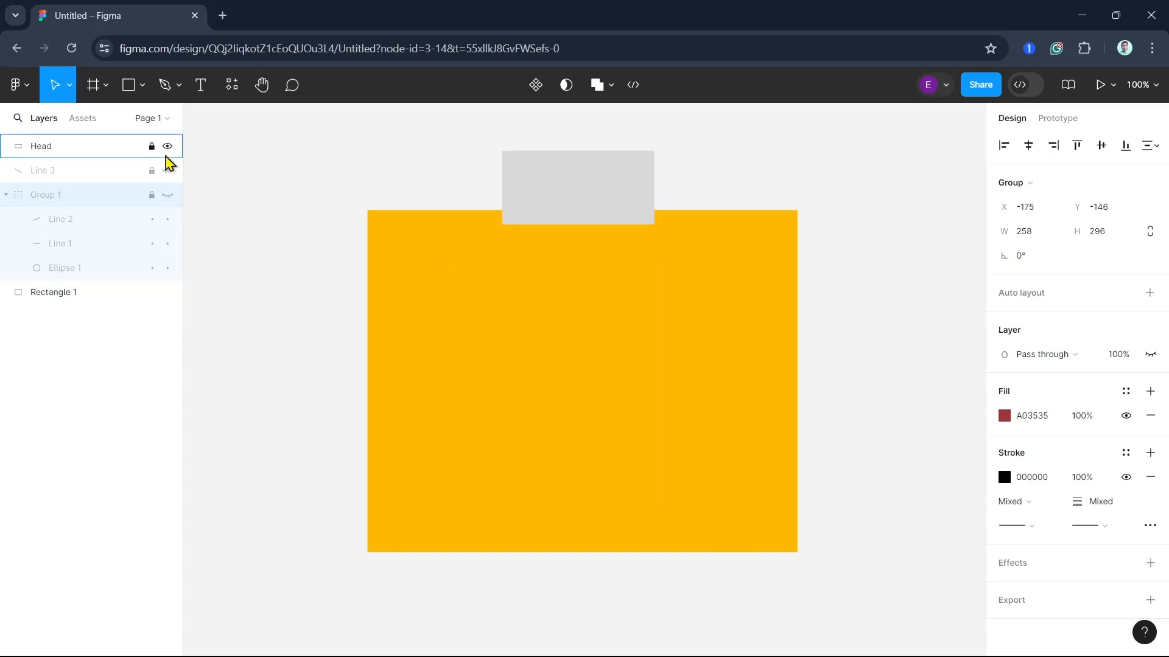
{"action": "left_click", "coordinate": [168, 192]}
{"action": "left_click", "coordinate": [166, 173]}
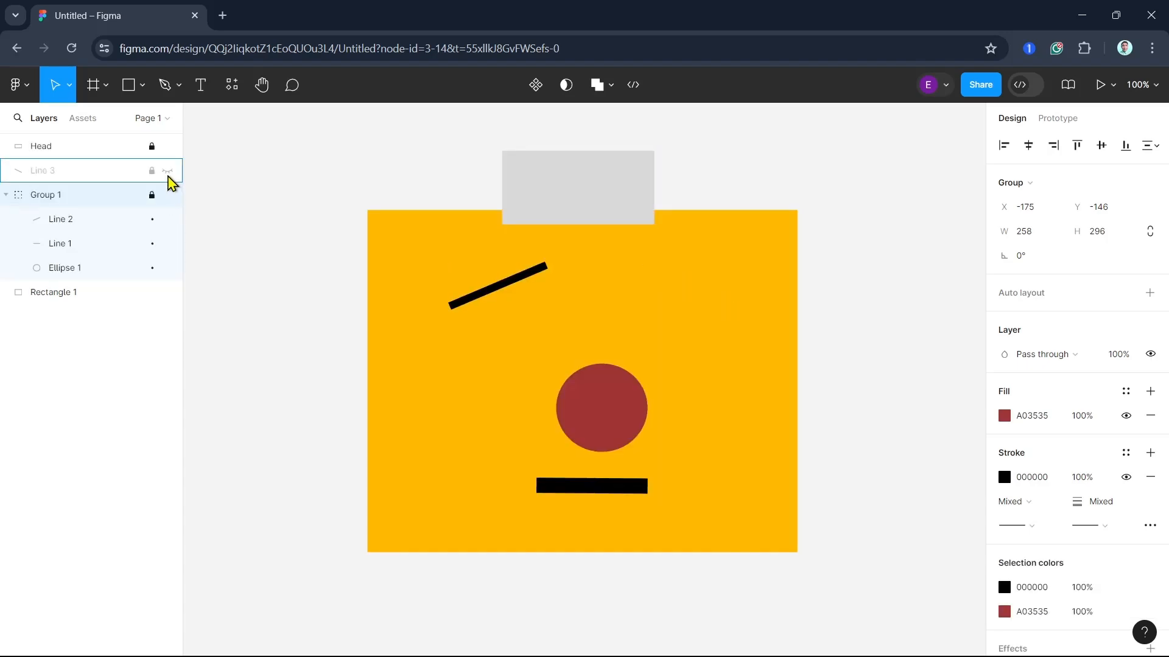
{"action": "left_click", "coordinate": [166, 174]}
{"action": "left_click", "coordinate": [168, 195]}
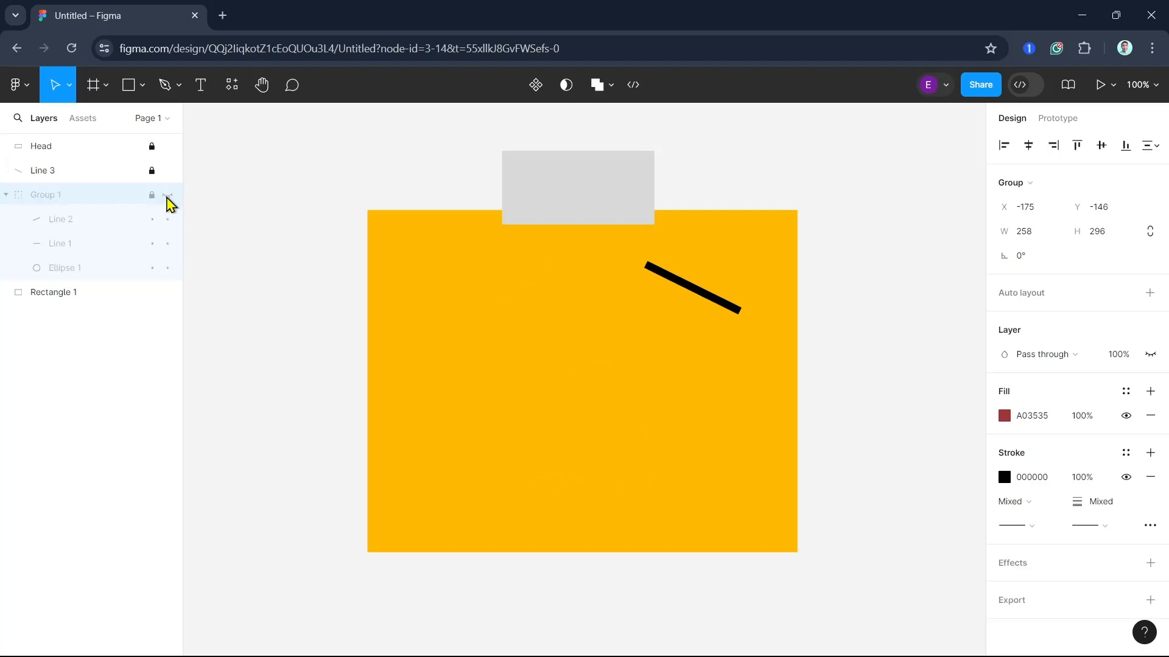
{"action": "left_click", "coordinate": [168, 195]}
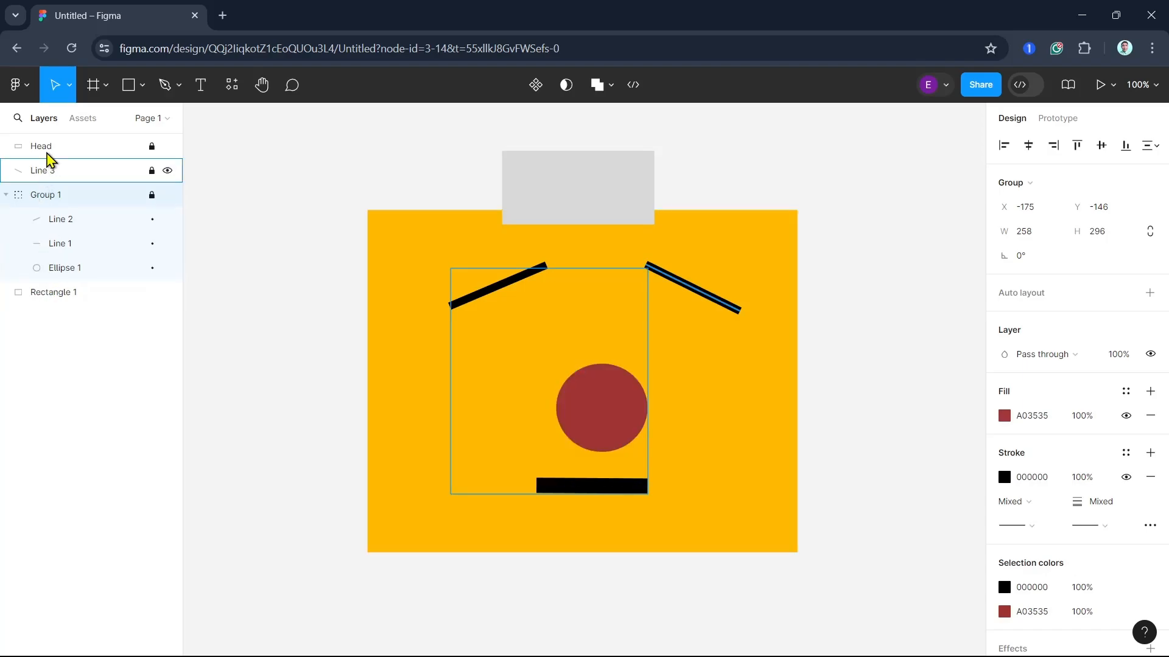
Step: Reorder the layers so Rectangle 1 is first inside Group 1 and Line 3 sits directly above the group
{"action": "mouse_move", "coordinate": [51, 174]}
{"action": "left_mouse_down"}
{"action": "mouse_move", "coordinate": [47, 298]}
{"action": "mouse_move", "coordinate": [50, 183]}
{"action": "left_mouse_up"}
{"action": "left_click", "coordinate": [51, 174]}
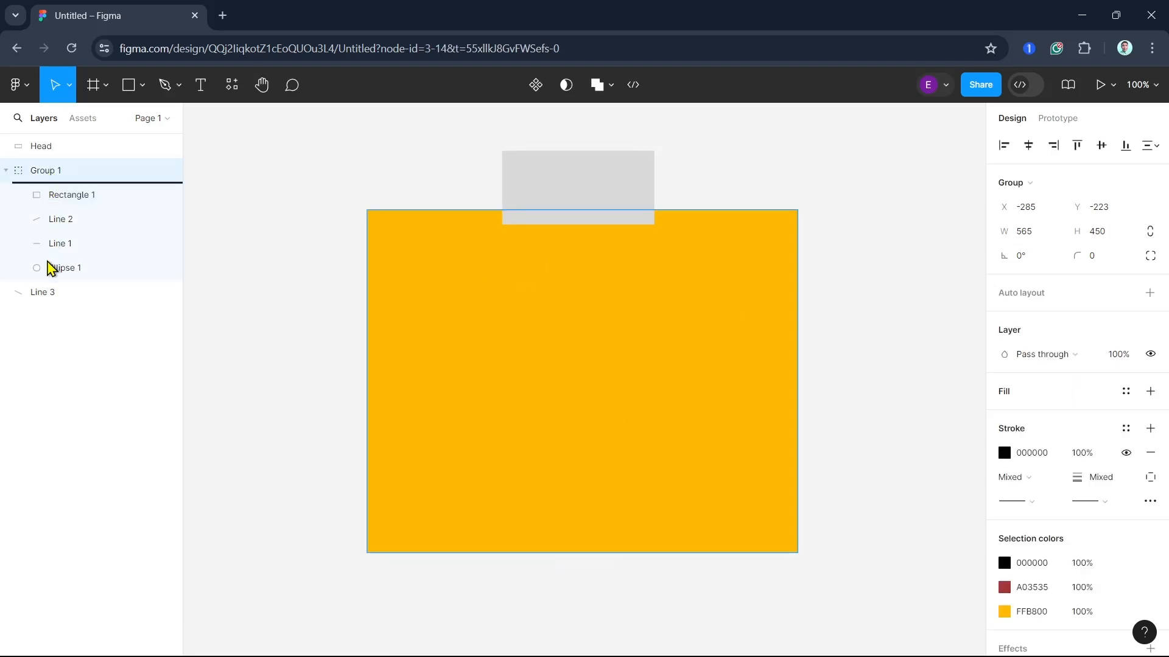
{"action": "mouse_move", "coordinate": [52, 281]}
{"action": "left_mouse_down"}
{"action": "mouse_move", "coordinate": [49, 308]}
{"action": "mouse_move", "coordinate": [46, 291]}
{"action": "left_mouse_up"}
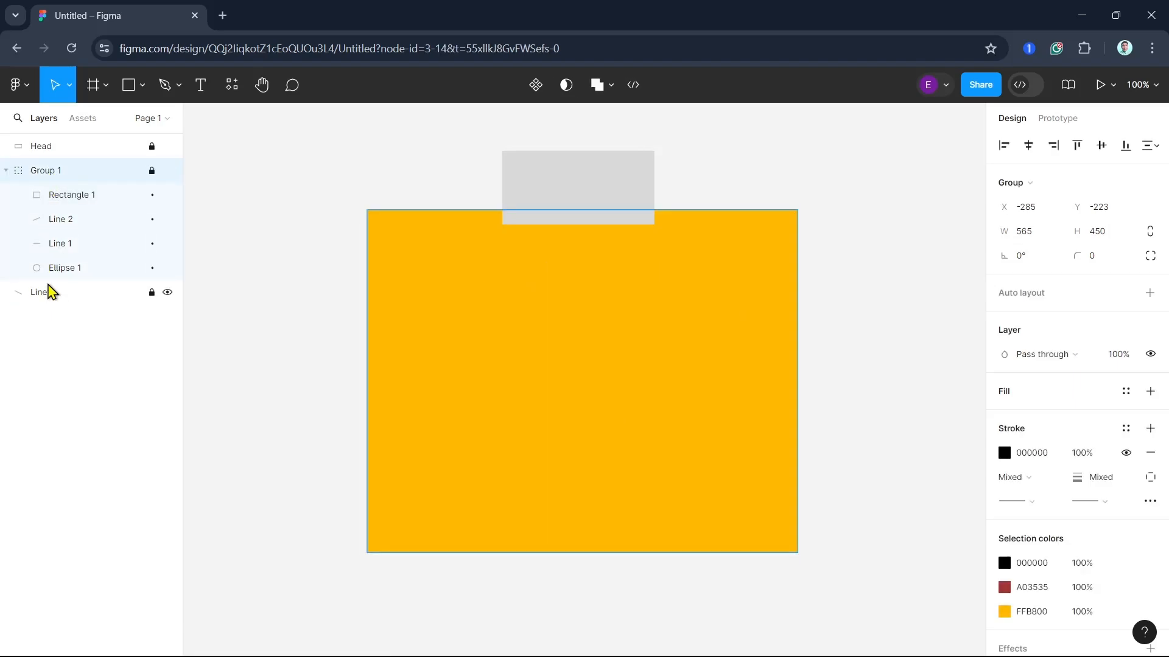
{"action": "left_click_drag", "start_coordinate": [65, 177], "coordinate": [34, 317]}
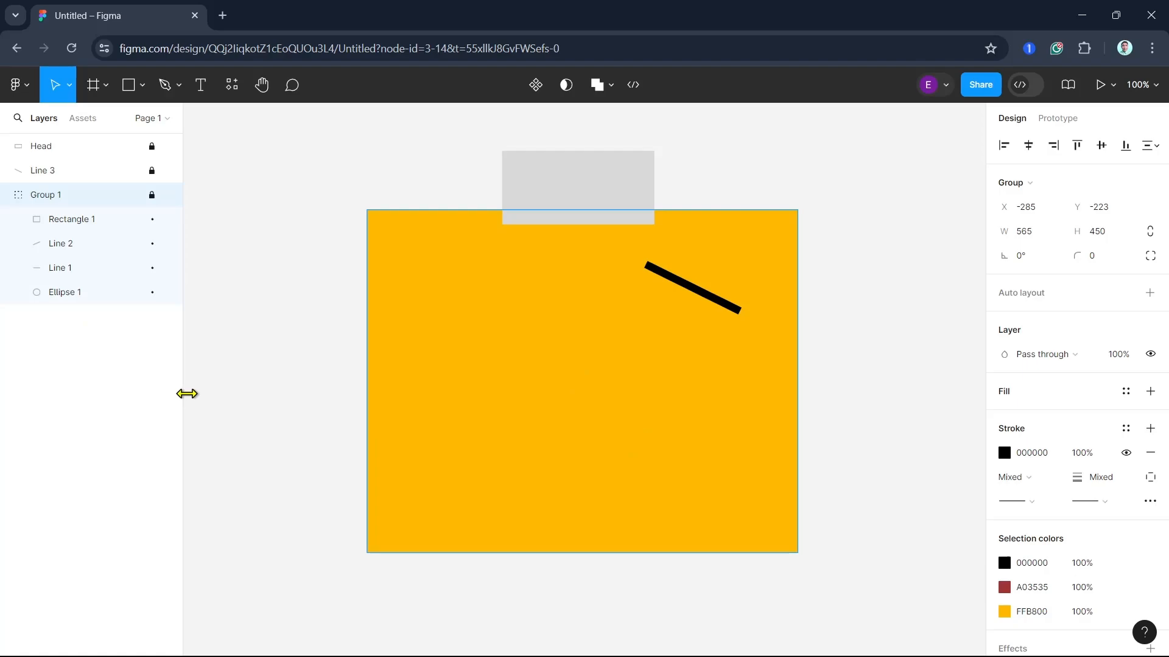
Step: Try to select the locked face shapes on the canvas by marquee selection
{"action": "left_click_drag", "start_coordinate": [336, 208], "coordinate": [845, 511]}
{"action": "left_click_drag", "start_coordinate": [487, 163], "coordinate": [632, 275]}
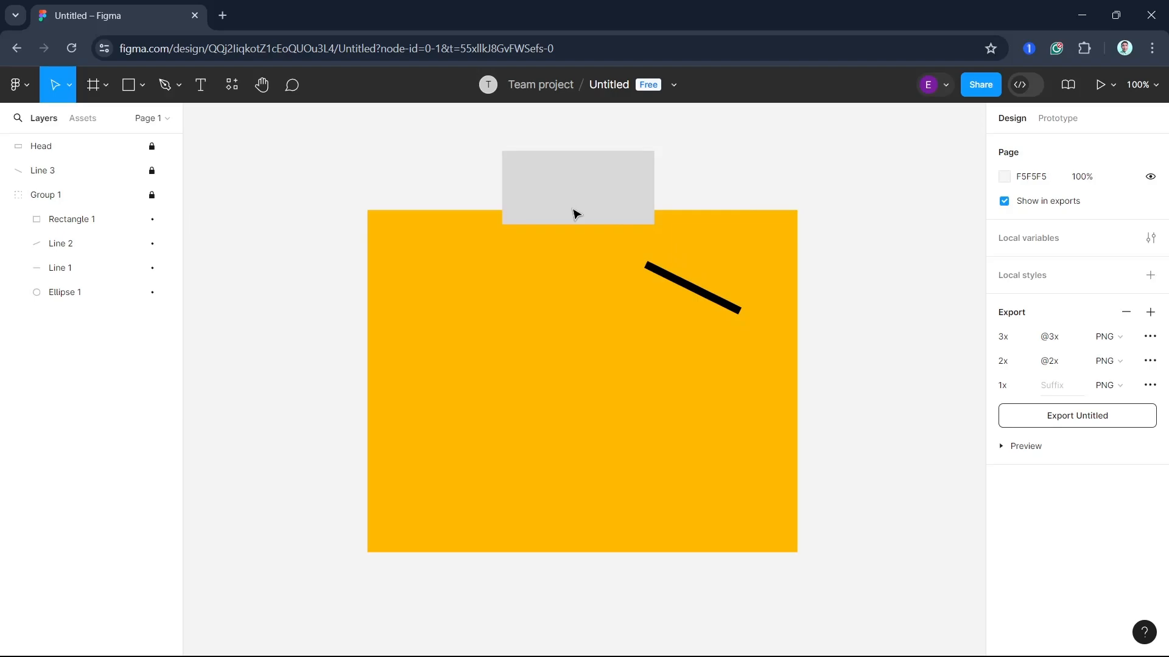
Step: Unlock the Head, Line 3 and Group 1 layers, select them together on the canvas, and clear the selection
{"action": "left_click", "coordinate": [151, 147]}
{"action": "left_click", "coordinate": [152, 170]}
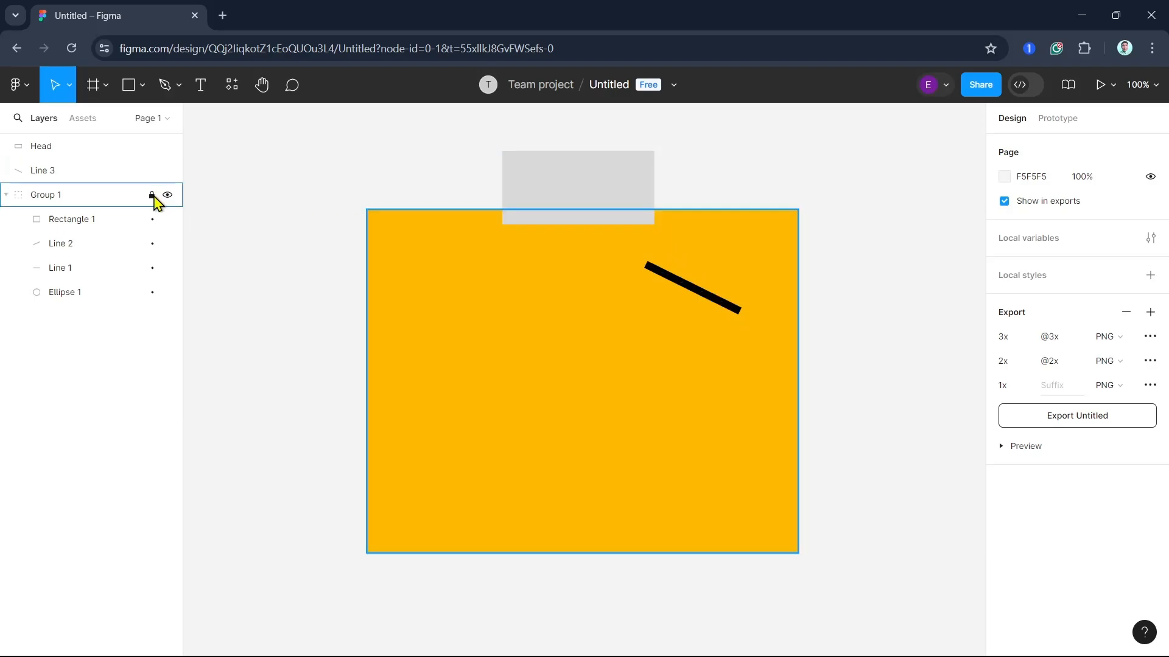
{"action": "left_click", "coordinate": [151, 195]}
{"action": "left_click_drag", "start_coordinate": [388, 171], "coordinate": [760, 373]}
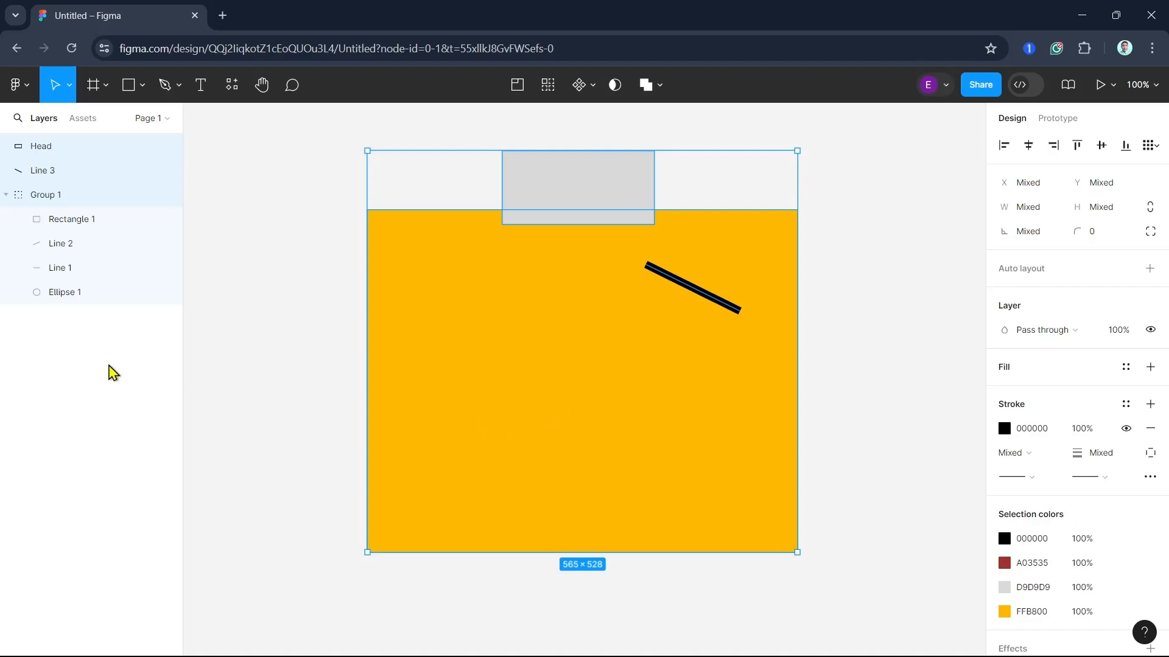
{"action": "left_click", "coordinate": [113, 372]}
Step: Duplicate the Head layer and the Line 3 layer in place
{"action": "left_click", "coordinate": [61, 152]}
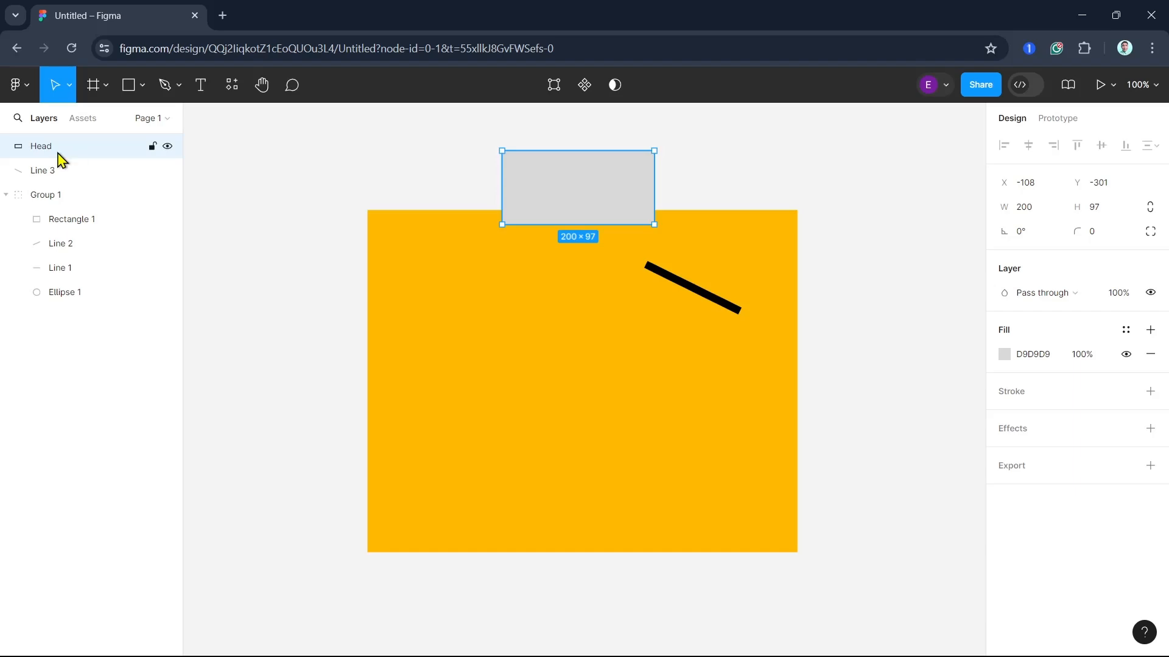
{"action": "key", "text": "ctrl+d"}
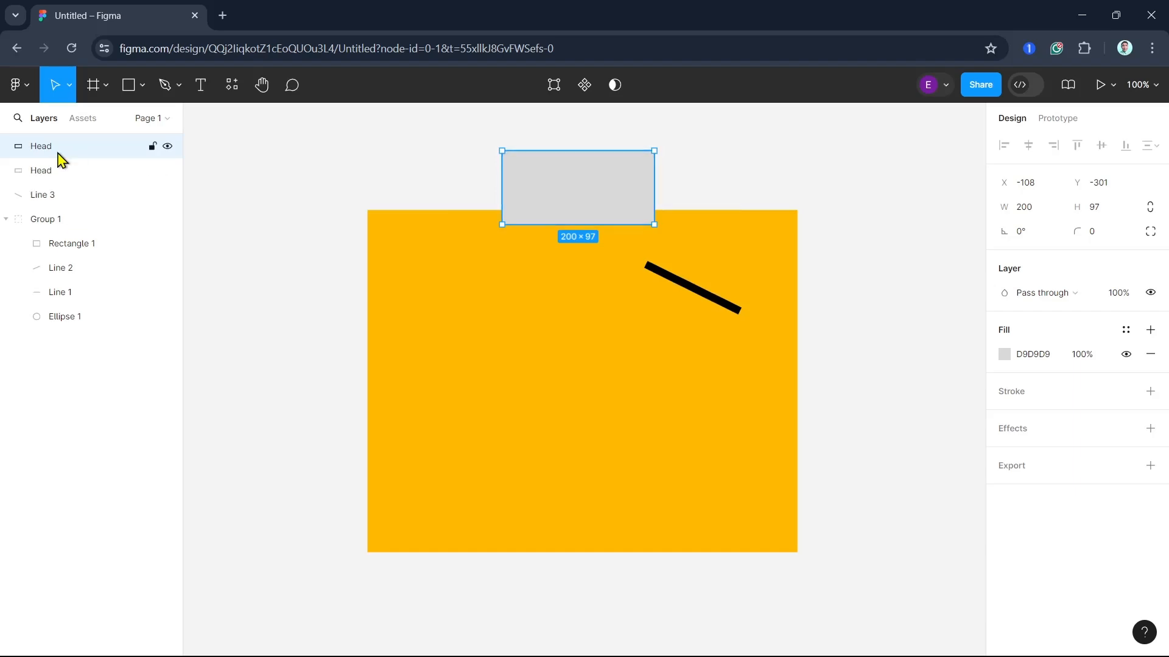
{"action": "left_click", "coordinate": [45, 201]}
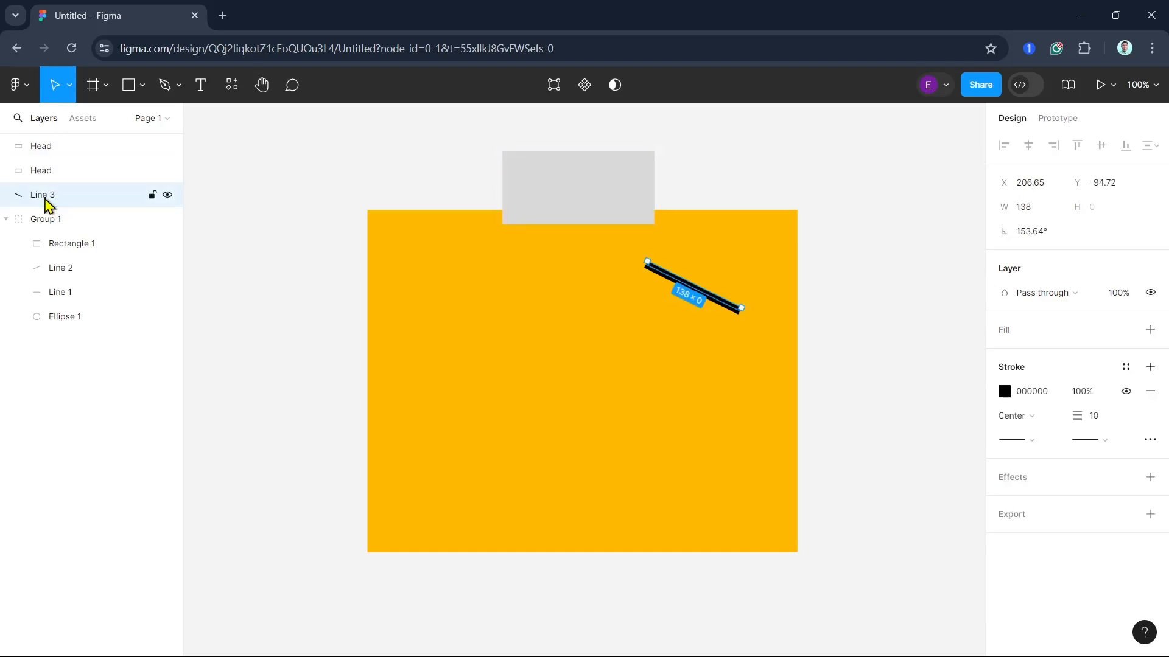
{"action": "key", "text": "ctrl+d"}
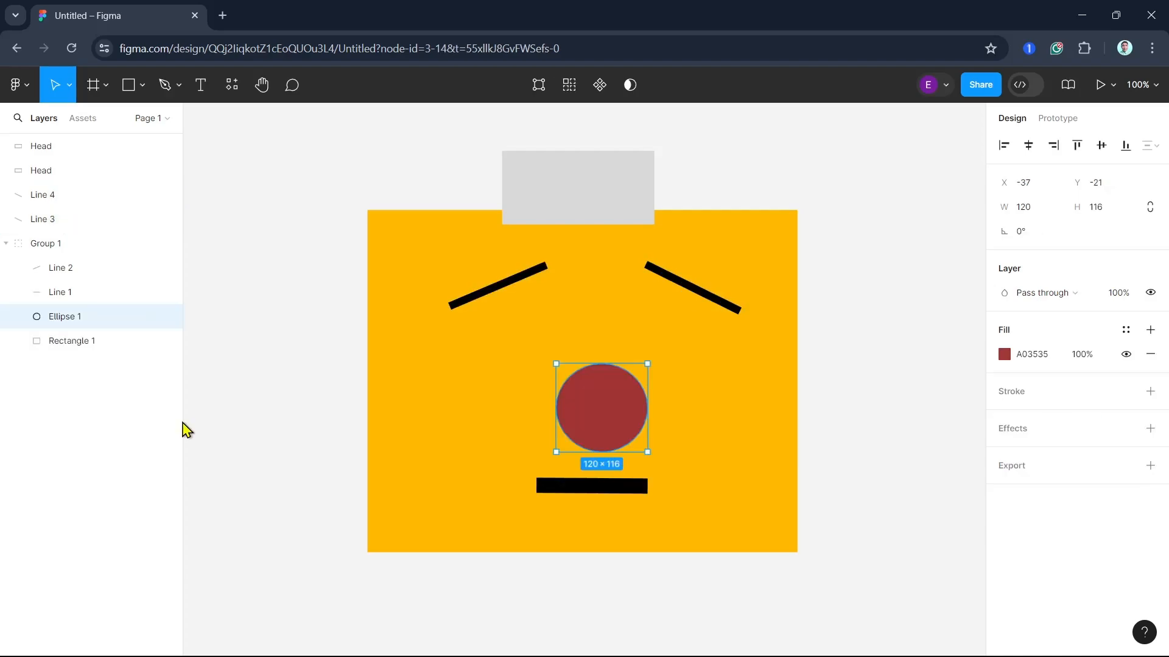
Step: Add a stroke to Ellipse 1 in Group 1 and set its colour to yellow FFD600
{"action": "left_click", "coordinate": [184, 426]}
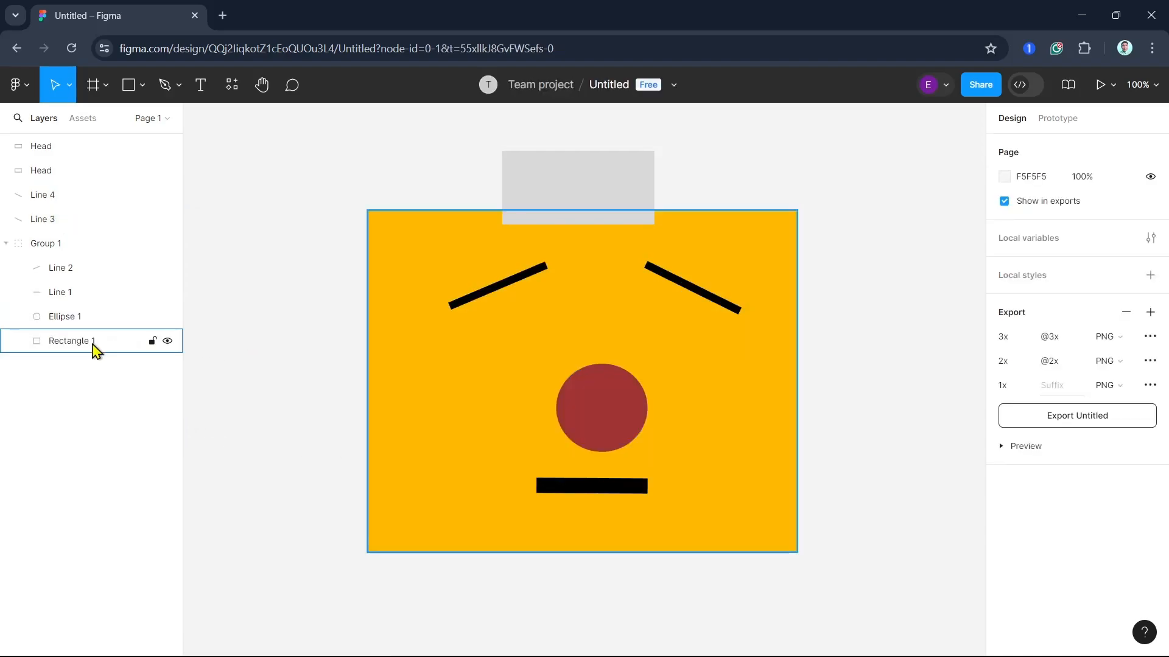
{"action": "left_click", "coordinate": [69, 322]}
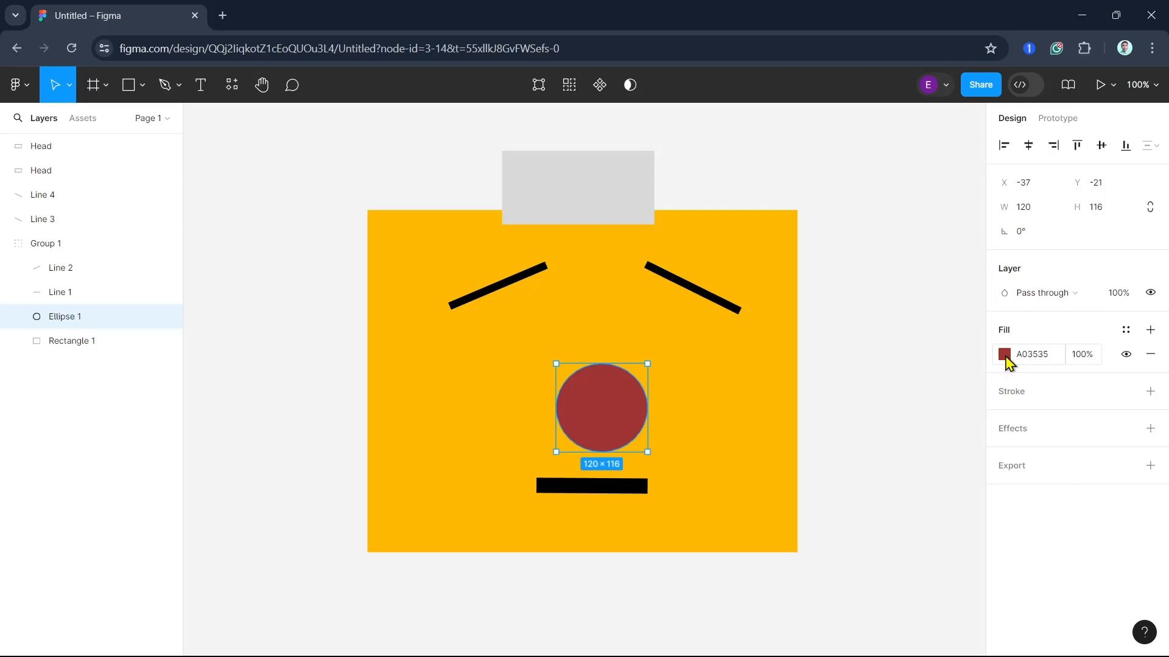
{"action": "left_click", "coordinate": [1012, 391]}
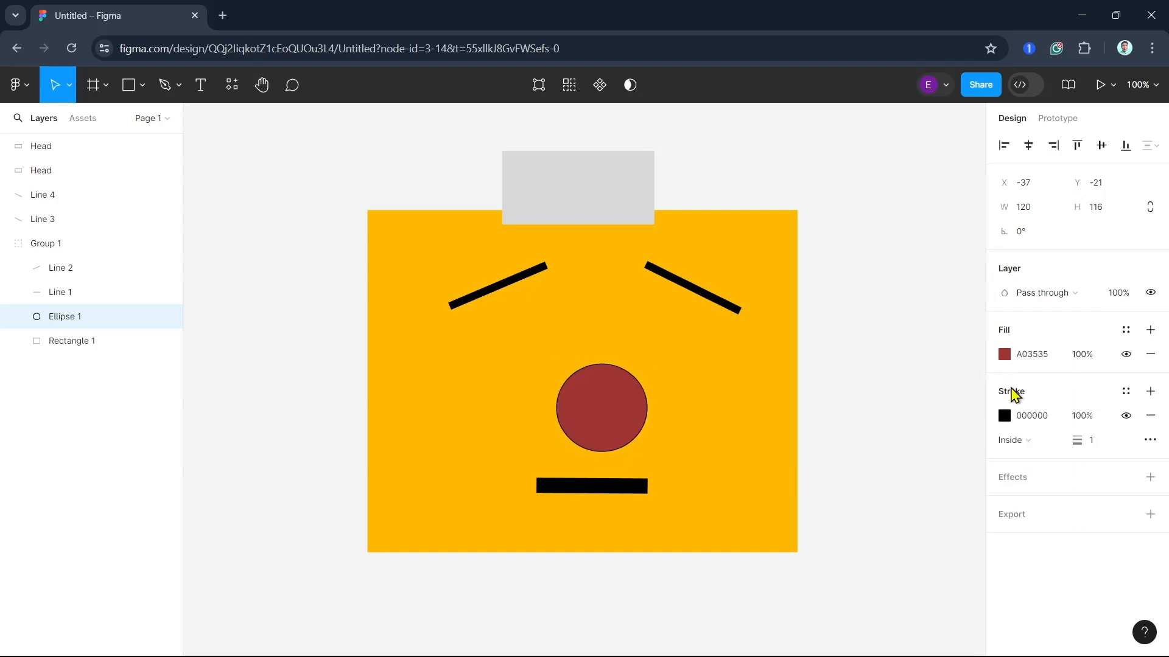
{"action": "left_click", "coordinate": [1004, 416]}
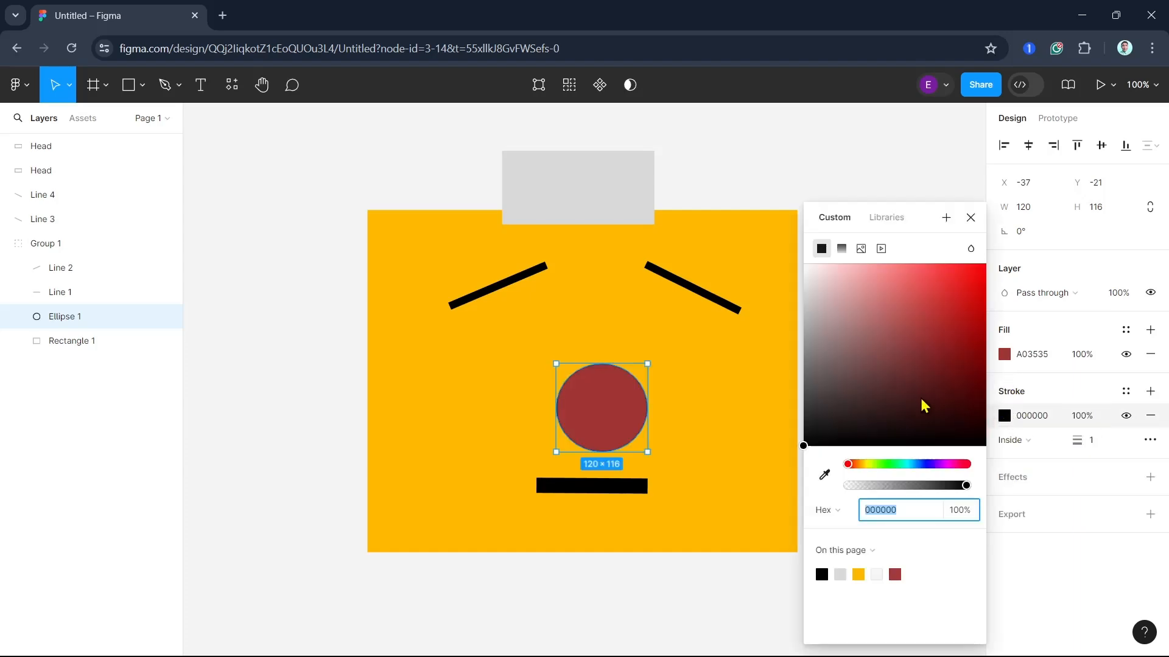
{"action": "left_click_drag", "start_coordinate": [887, 467], "coordinate": [867, 476]}
{"action": "left_click_drag", "start_coordinate": [913, 394], "coordinate": [1002, 263]}
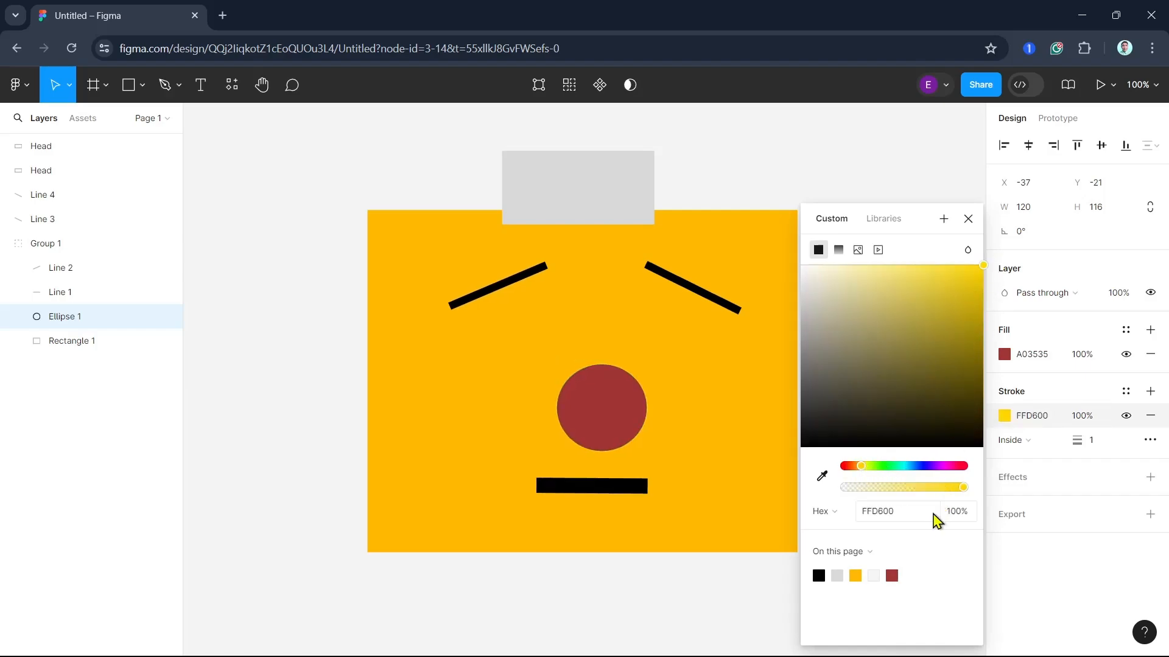
Step: Set the stroke weight of Ellipse 1 to 5
{"action": "left_click", "coordinate": [1094, 444]}
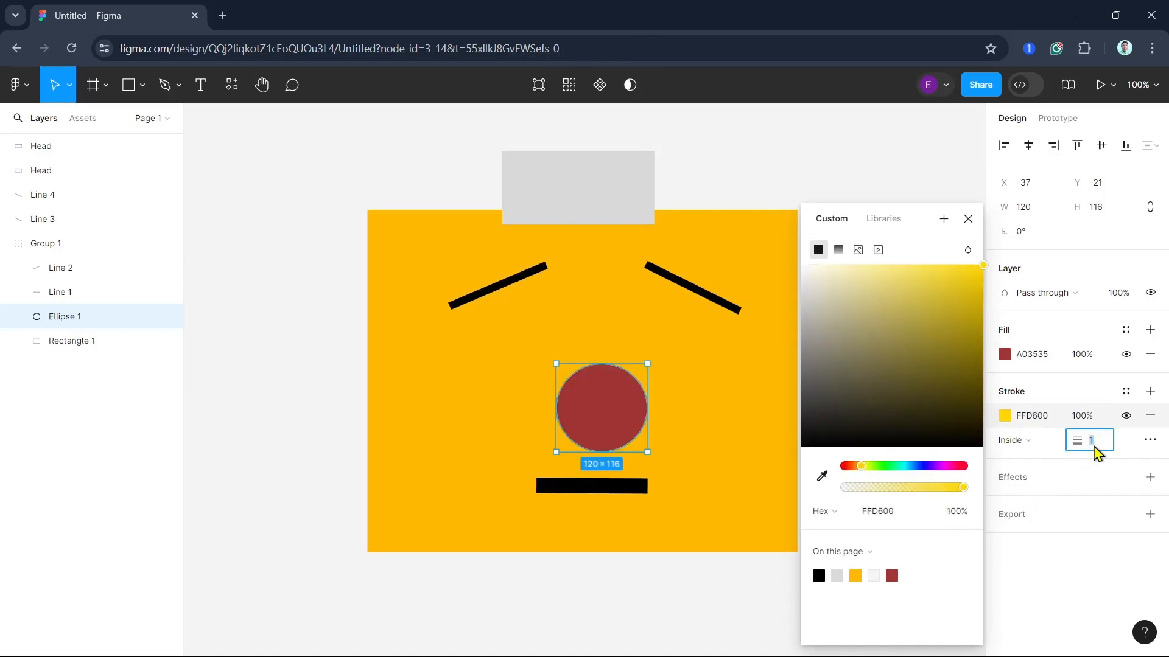
{"action": "type", "text": "5"}
{"action": "key", "text": "Return"}
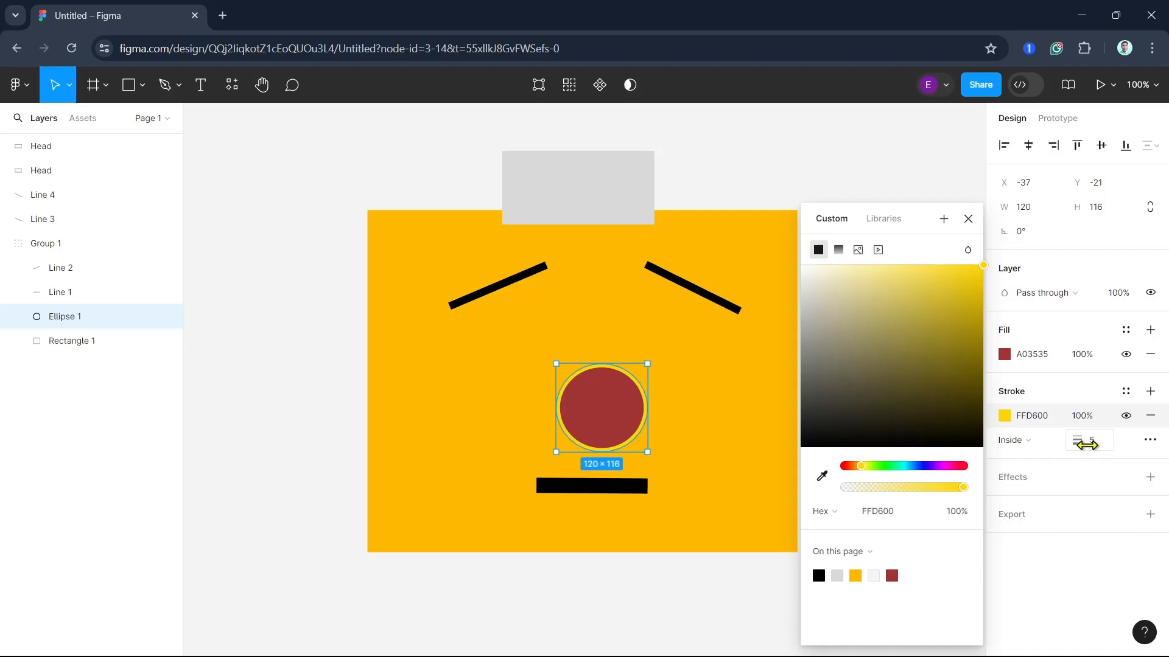